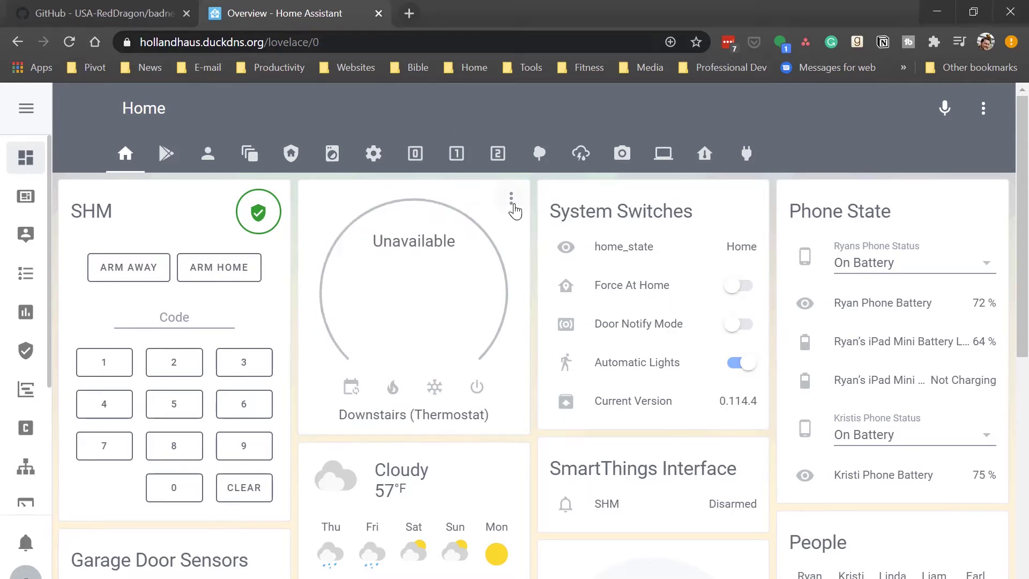
Step: Open the Downstairs thermostat's details to check why it shows as unavailable
click(511, 201)
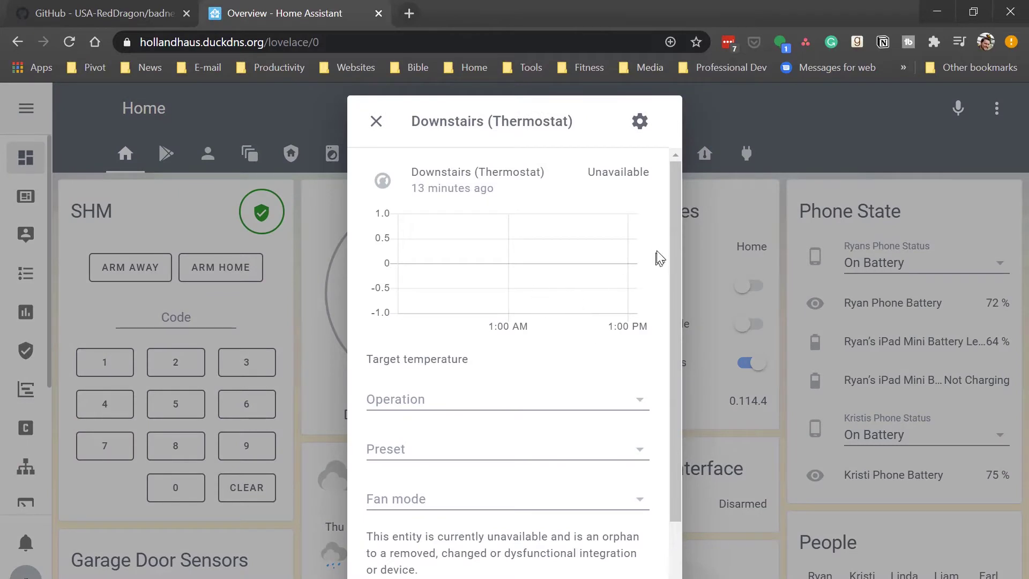
scroll(669, 339, down, 2)
scroll(671, 211, up, 2)
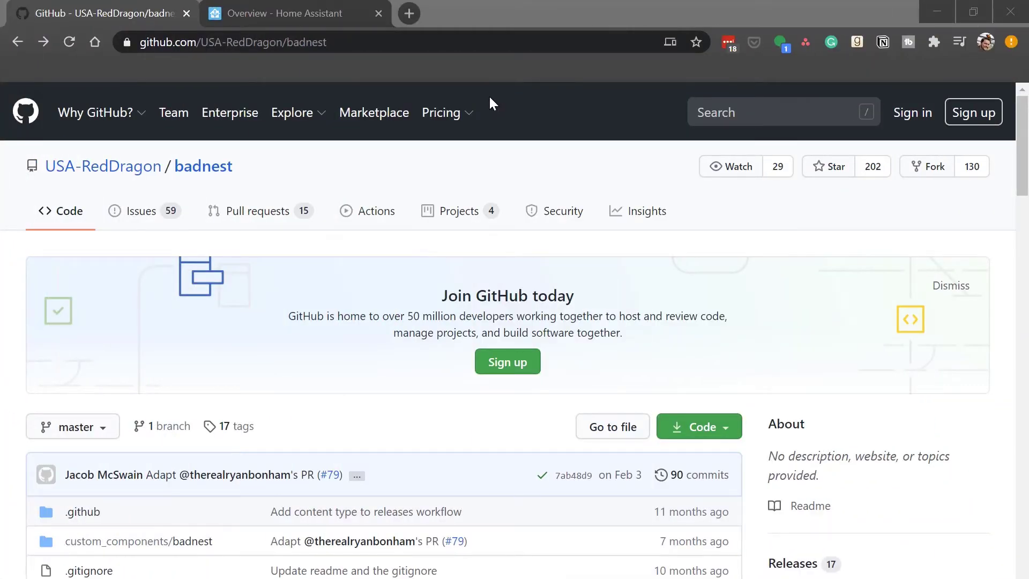
mouse_move(294, 114)
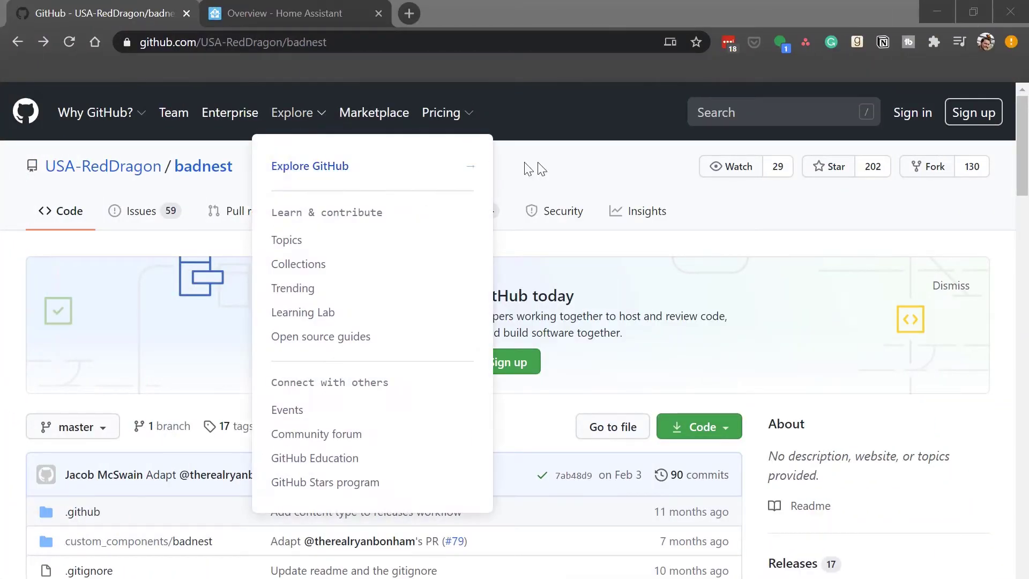
scroll(607, 167, down, 12)
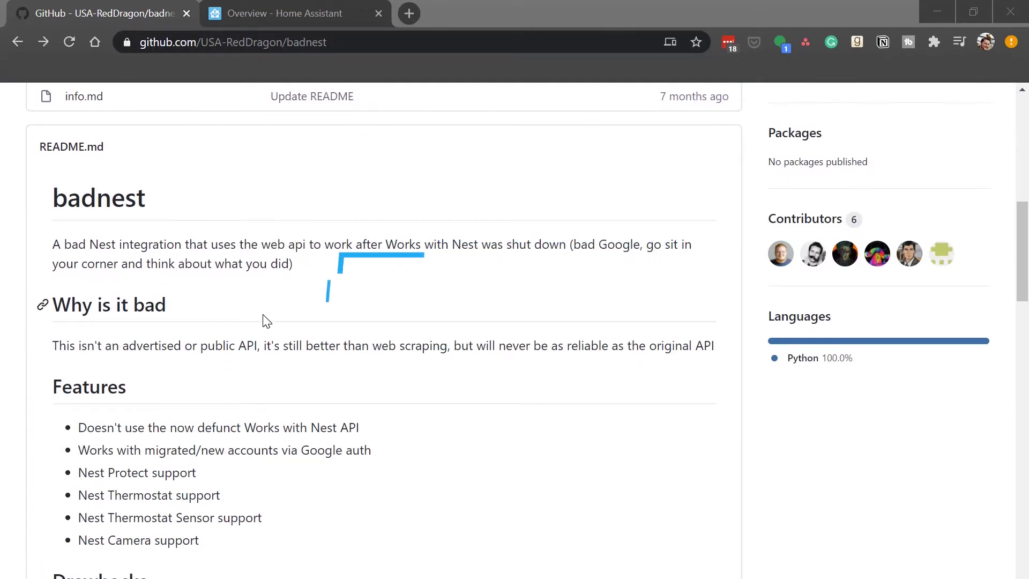
scroll(266, 322, down, 3)
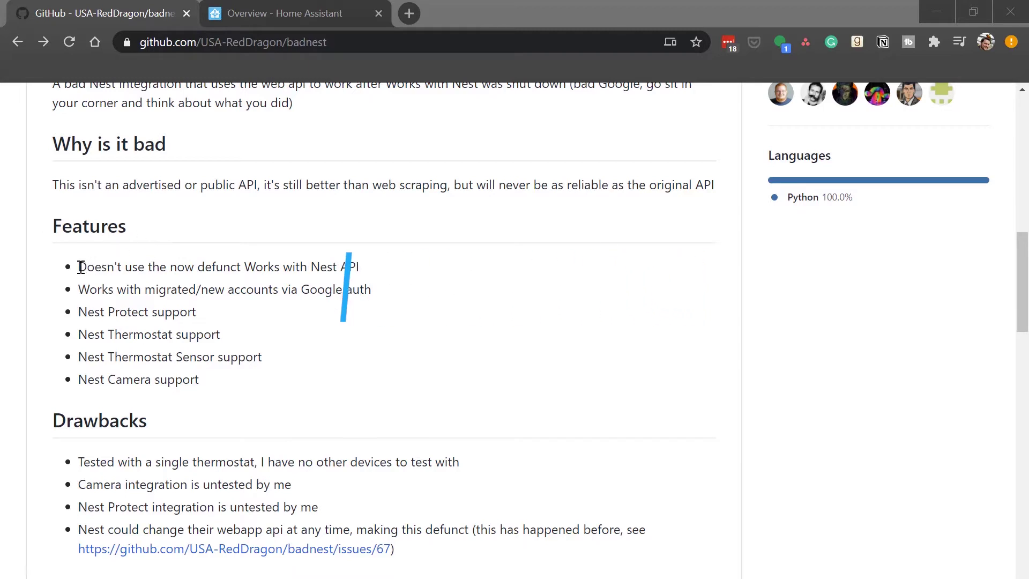
drag(53, 185, 270, 188)
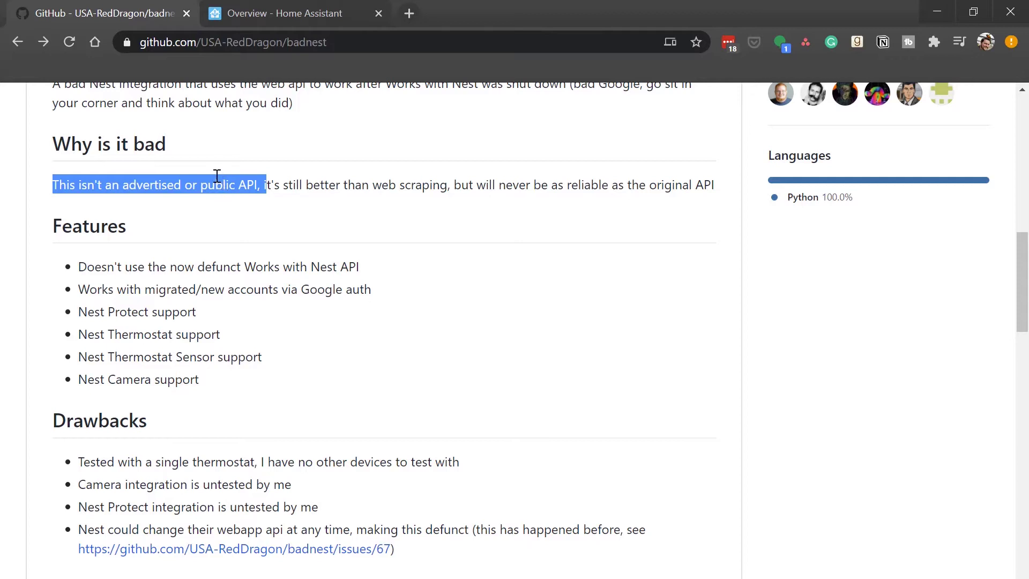
scroll(286, 316, down, 1)
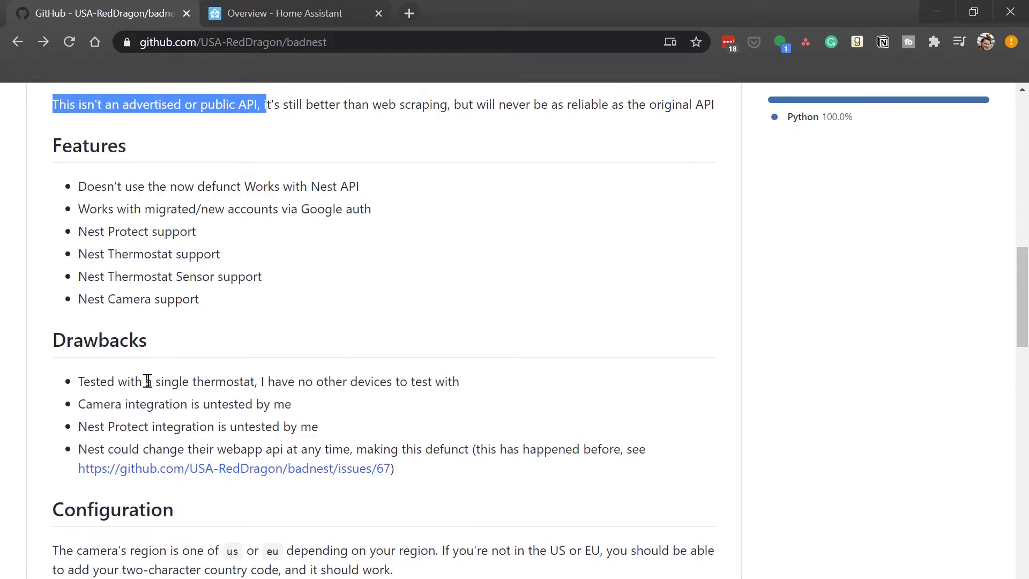
drag(148, 381, 260, 381)
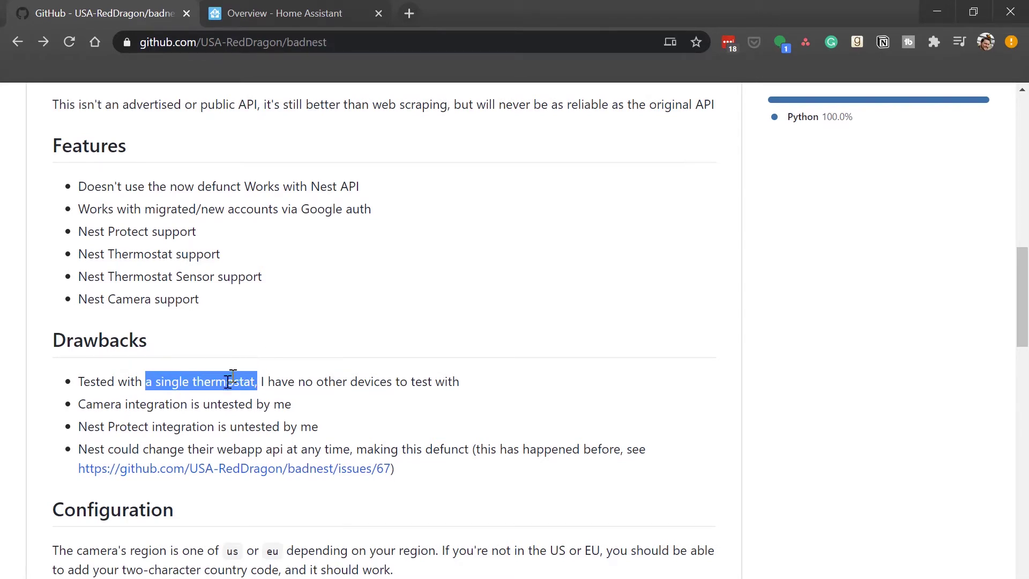
drag(83, 405, 146, 426)
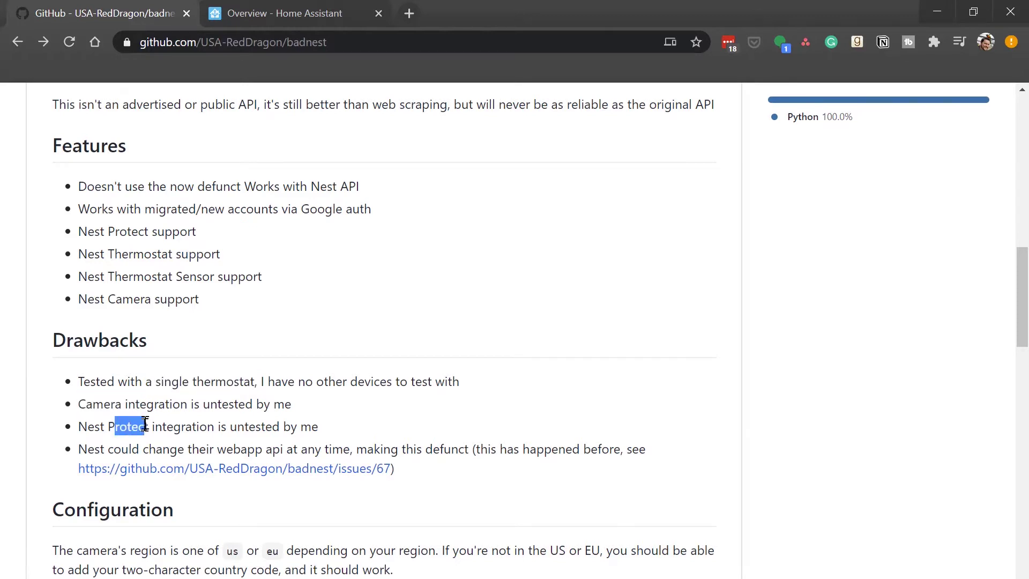
click(156, 403)
Step: Download the badnest repository from GitHub as a ZIP using the Code menu
scroll(137, 382, up, 10)
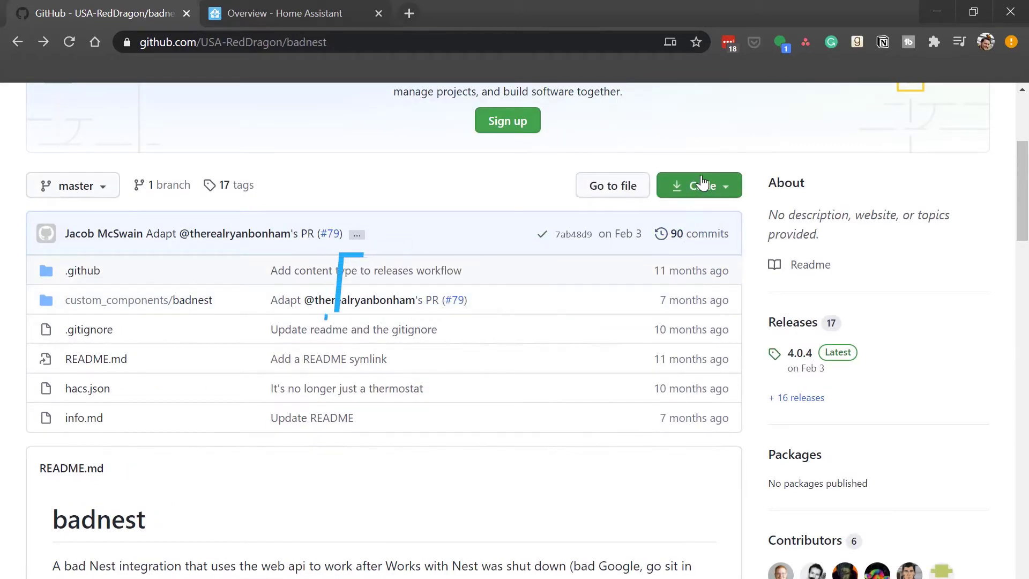
scroll(673, 200, up, 3)
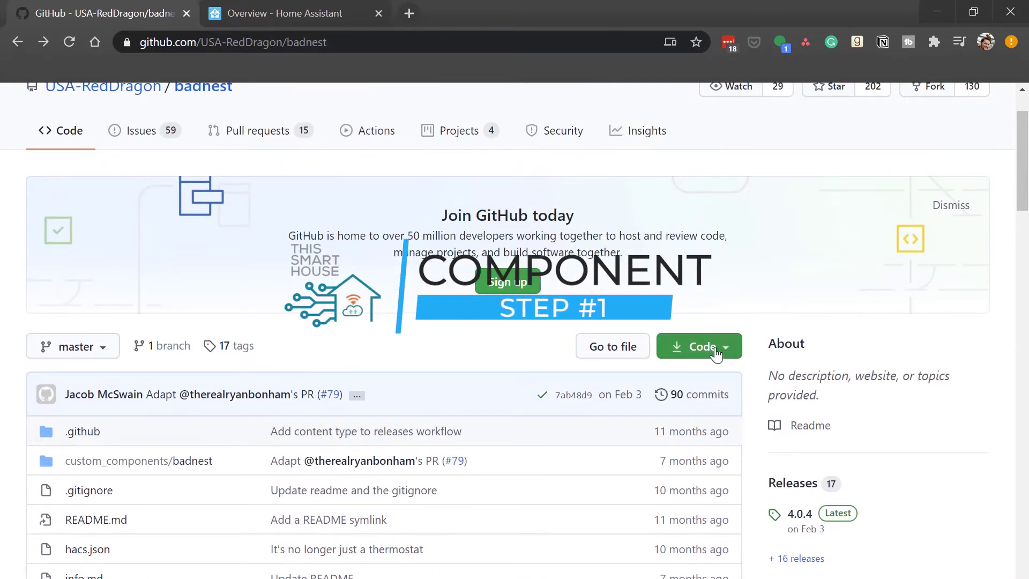
click(722, 347)
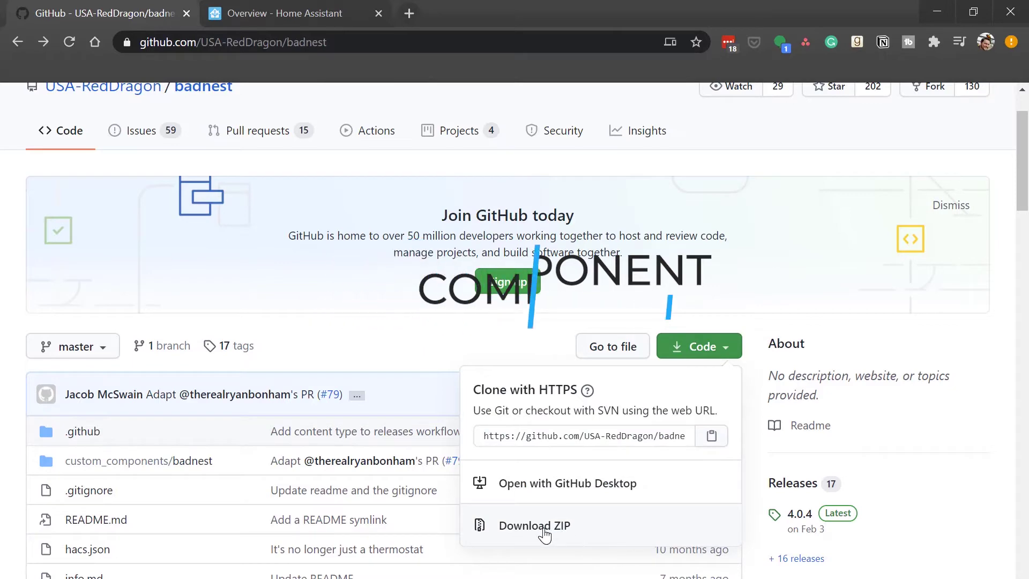
click(542, 529)
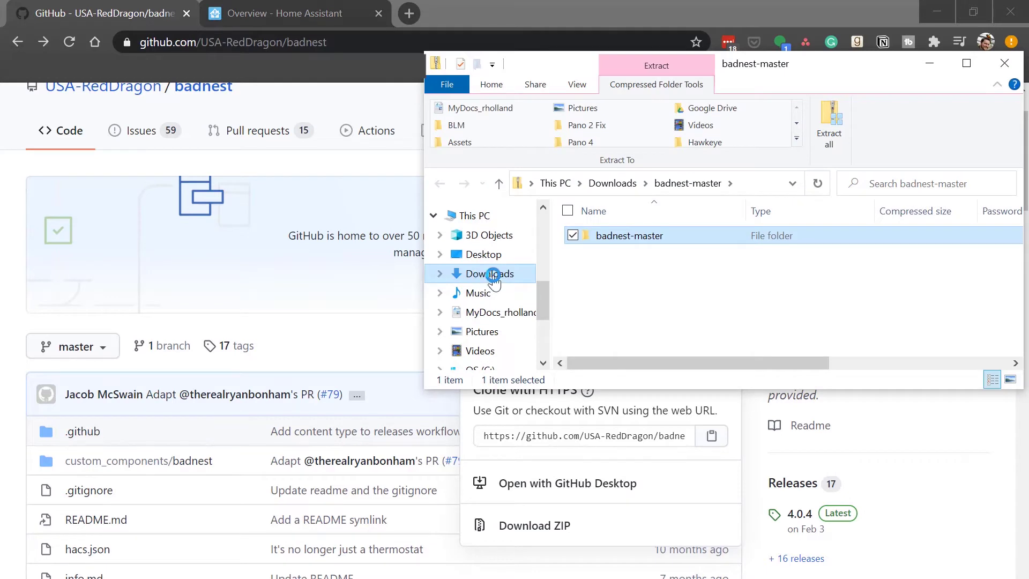
Step: Open the downloaded Downloads > badnest-master > custom_components folder
click(489, 274)
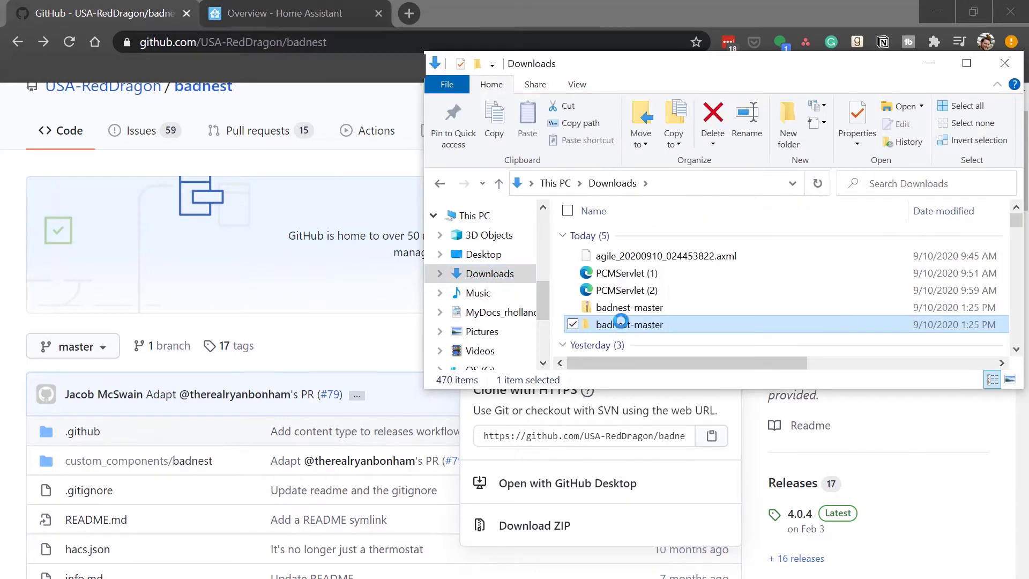
double_click(624, 321)
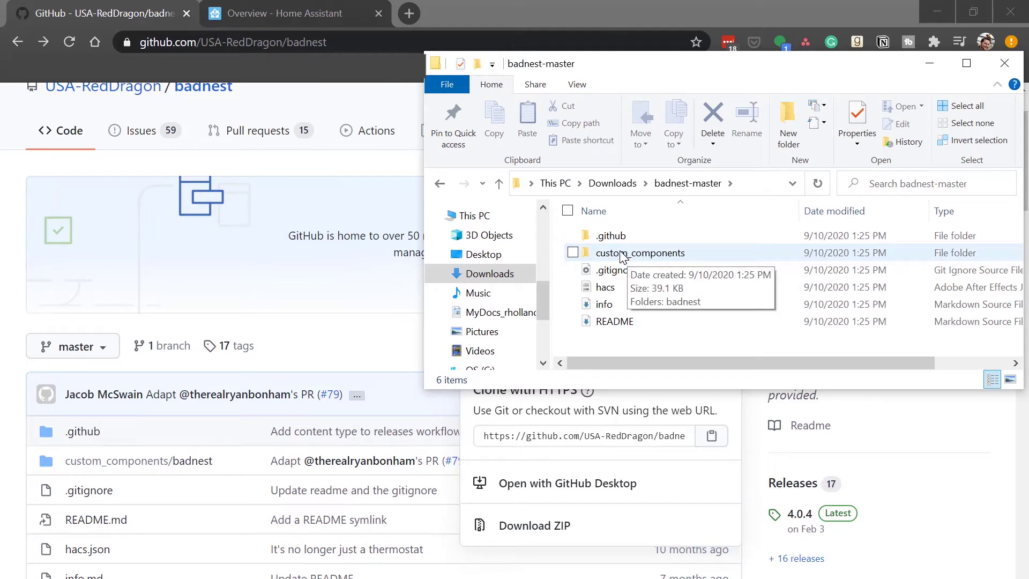
double_click(621, 256)
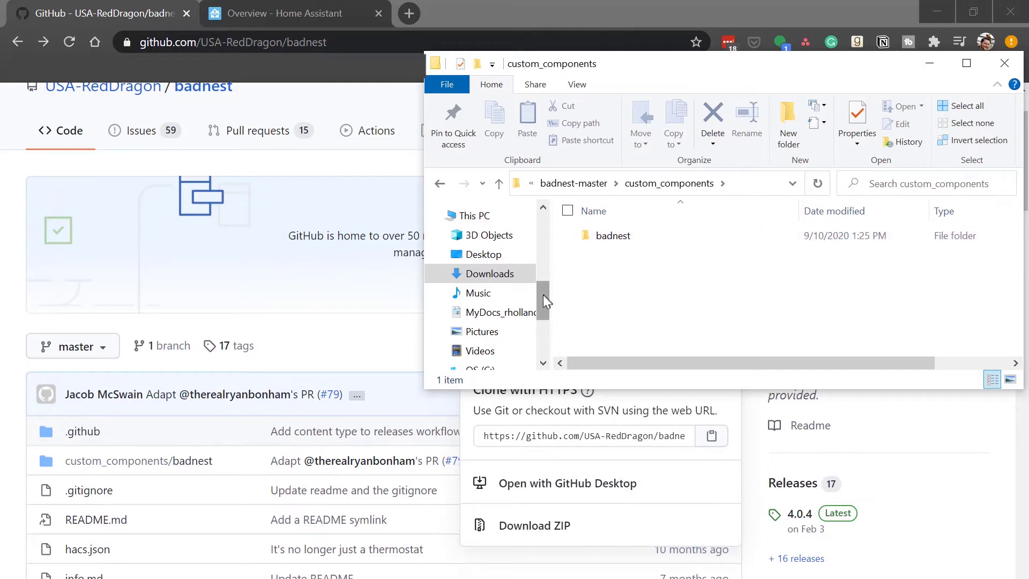
Step: Navigate the other window to \\192.168.1.5\config\custom_components
click(105, 576)
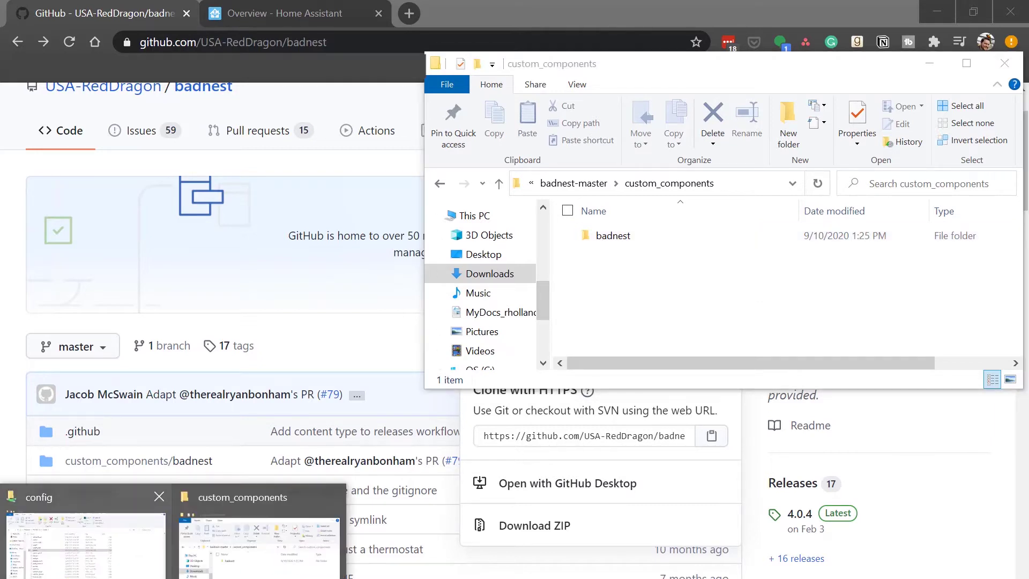
click(104, 573)
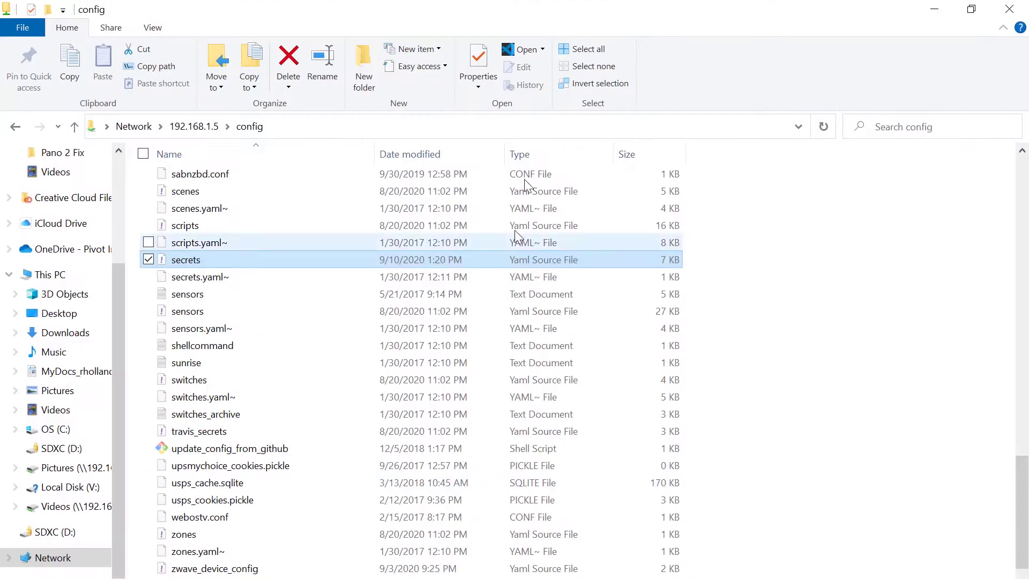
click(205, 129)
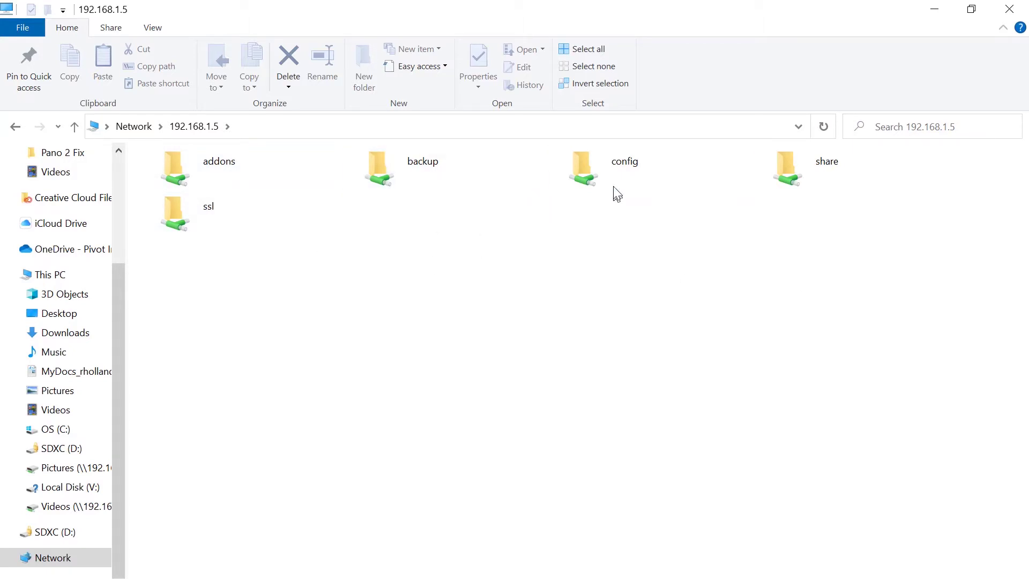
double_click(599, 176)
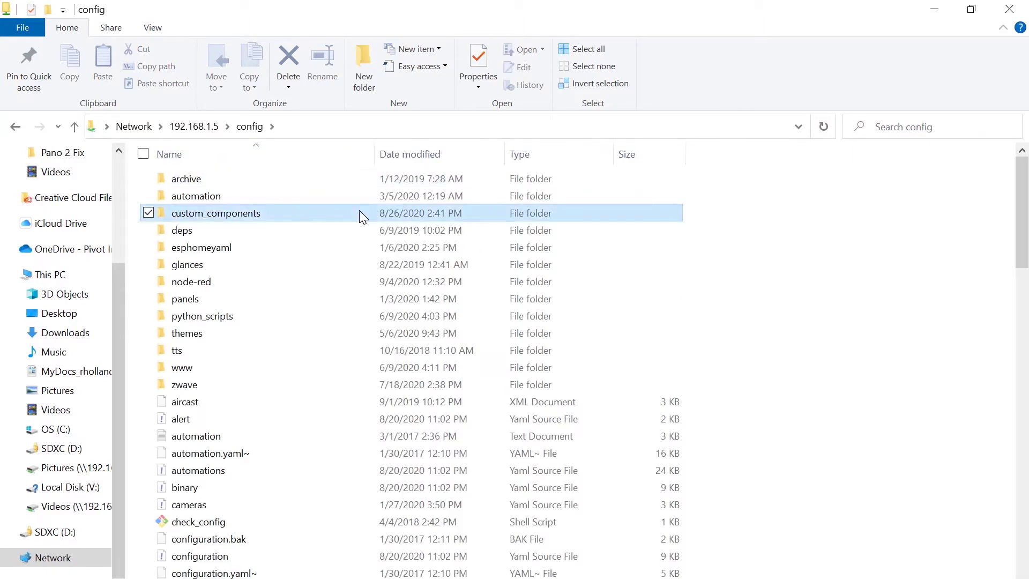
double_click(359, 210)
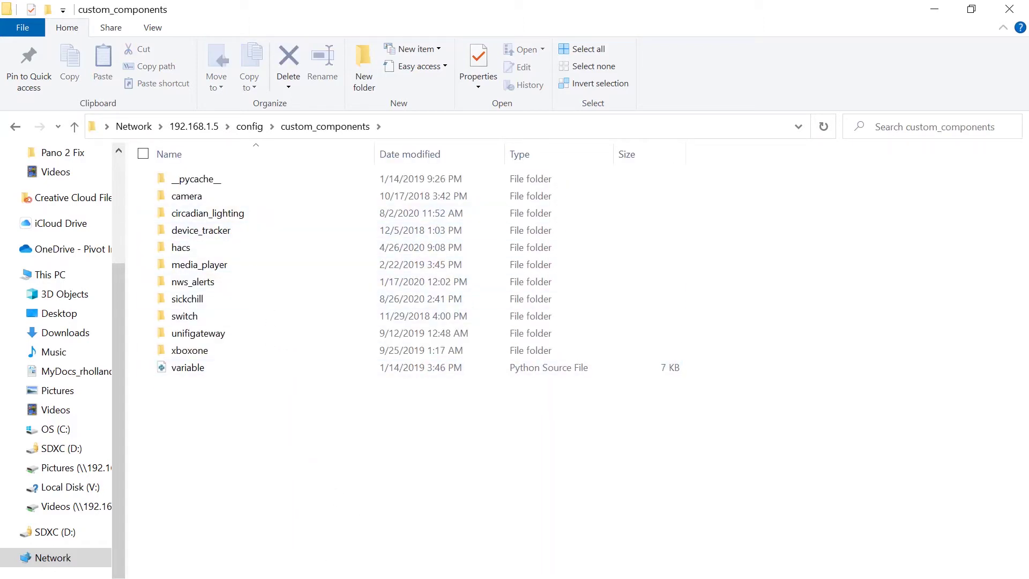
Step: Drag the badnest folder into the config share's custom_components folder
mouse_move(174, 578)
click(259, 544)
drag(609, 167, 269, 421)
click(260, 419)
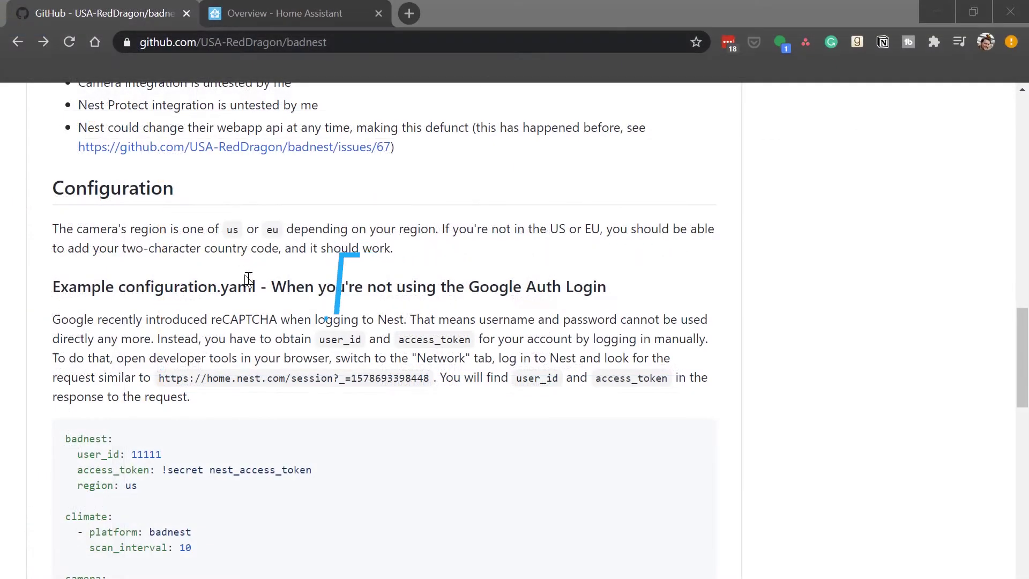
scroll(260, 298, down, 3)
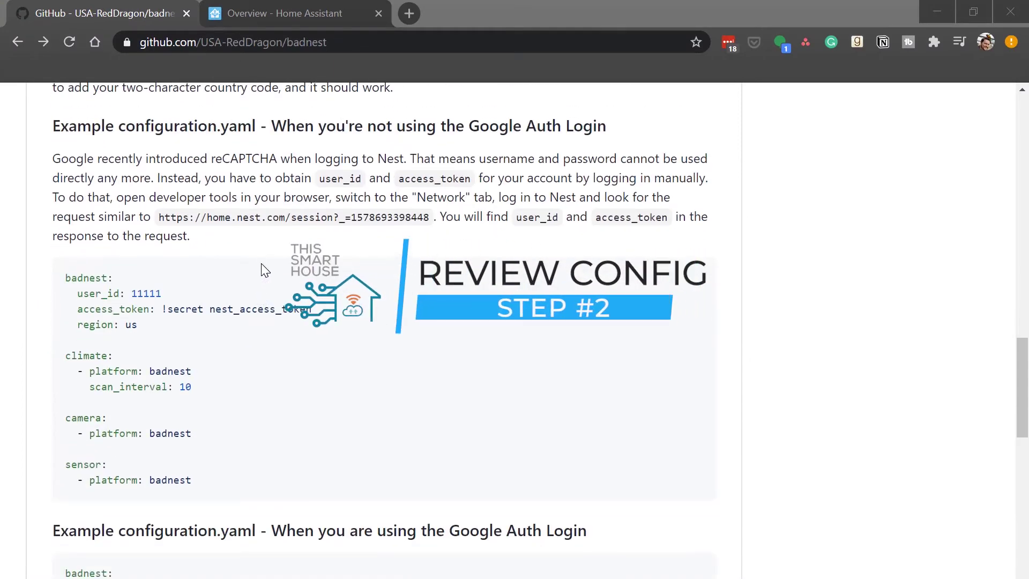
drag(272, 130, 613, 131)
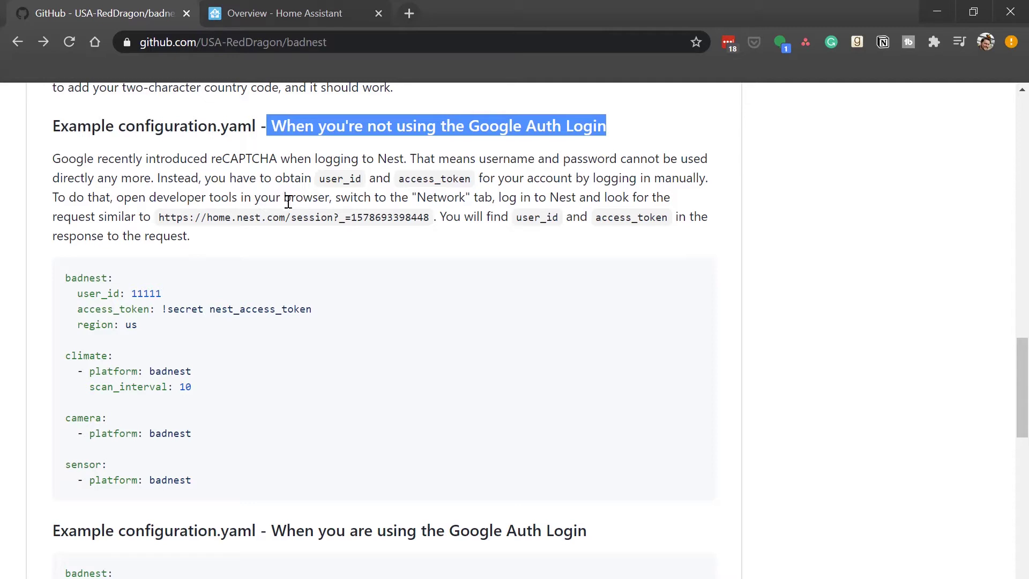
click(299, 166)
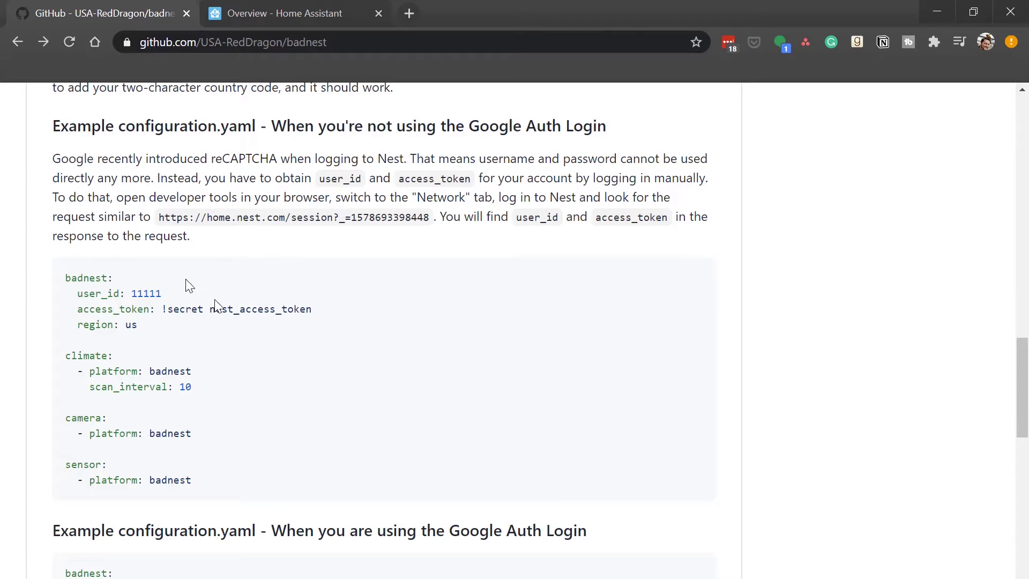
drag(181, 327, 59, 271)
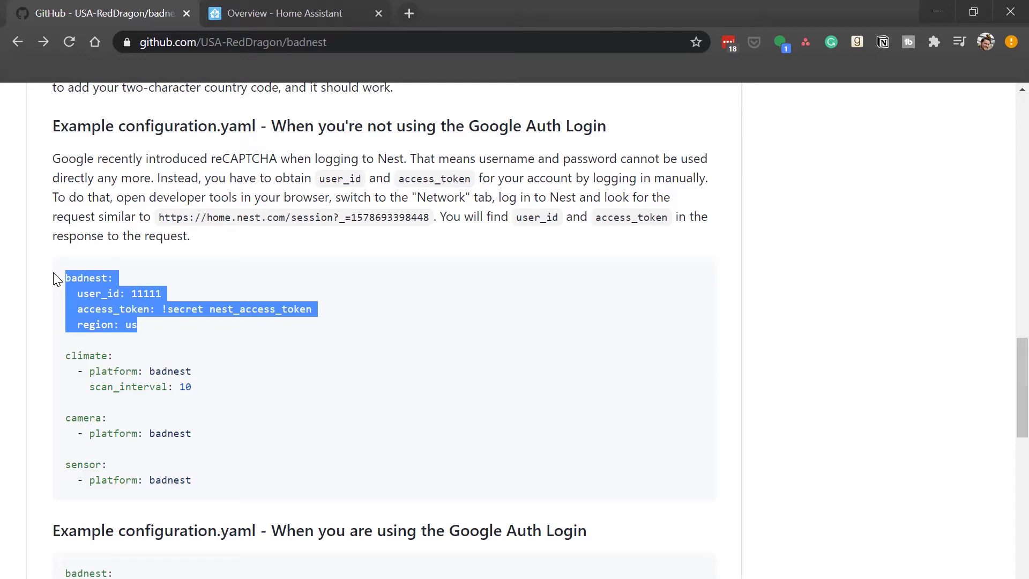
click(186, 324)
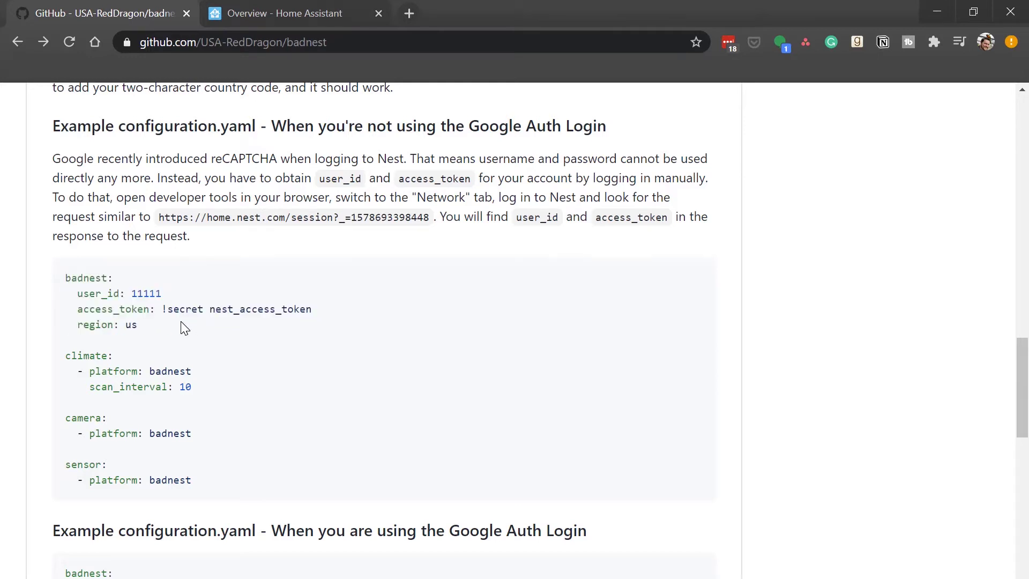
scroll(163, 281, down, 7)
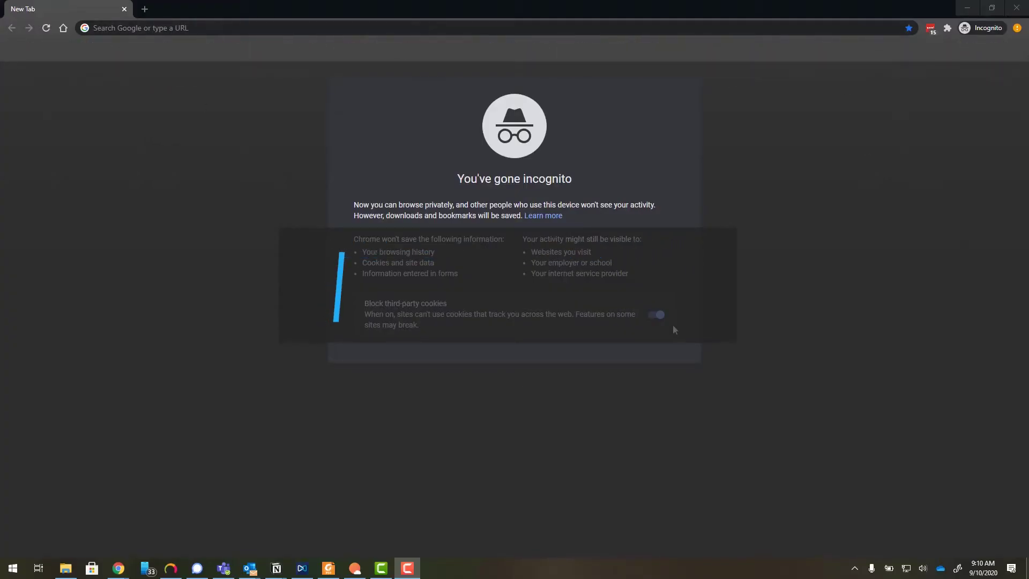
Step: Make the new Incognito window active
click(643, 320)
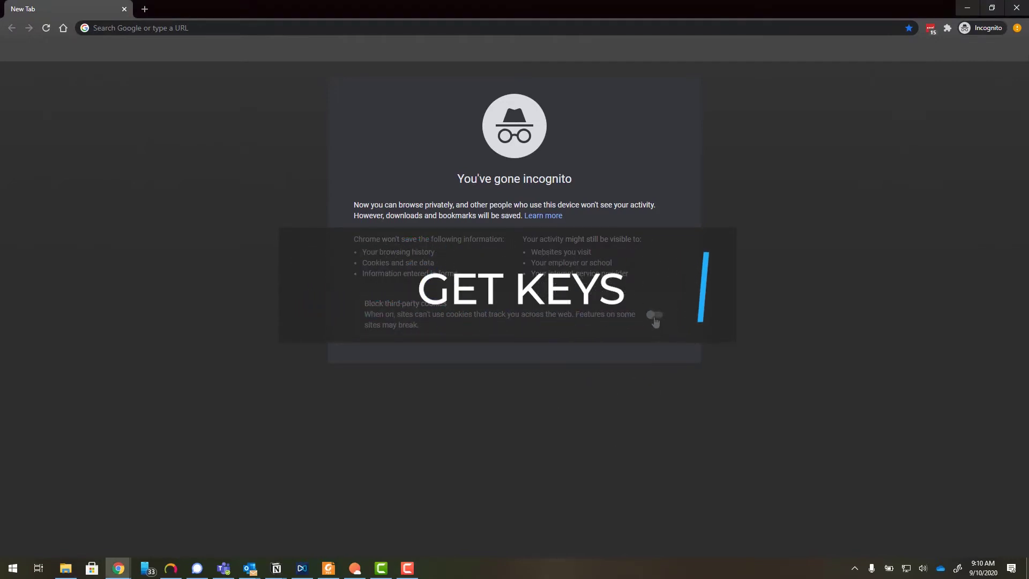
Step: Open Developer Tools' Network panel and filter requests by issueToken
click(1017, 28)
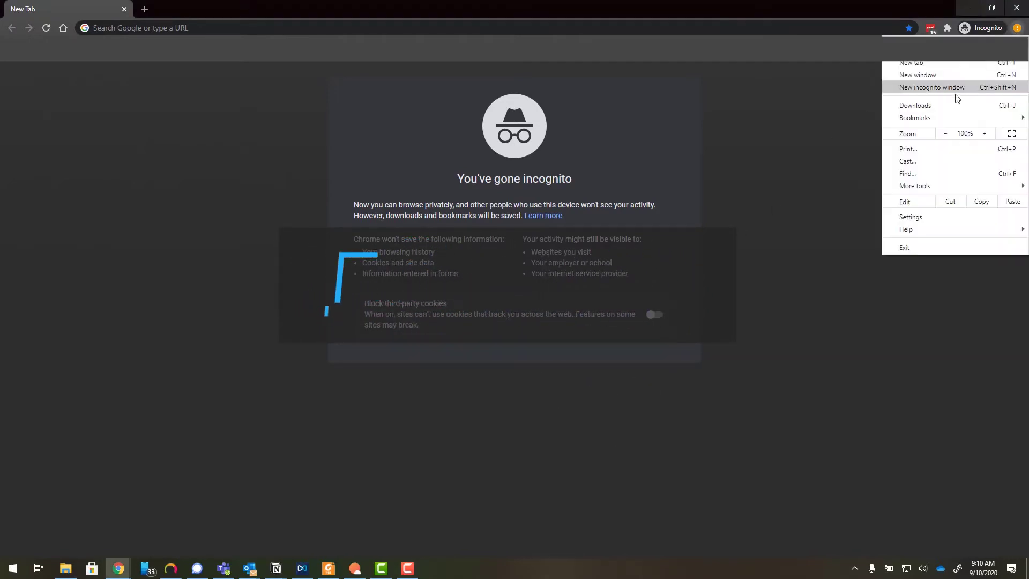
mouse_move(916, 186)
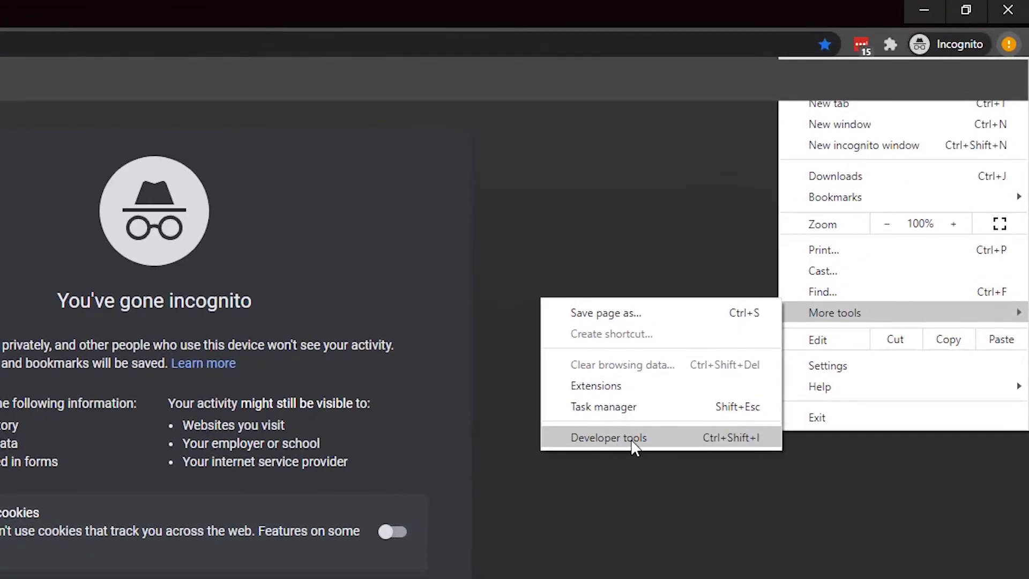
click(633, 438)
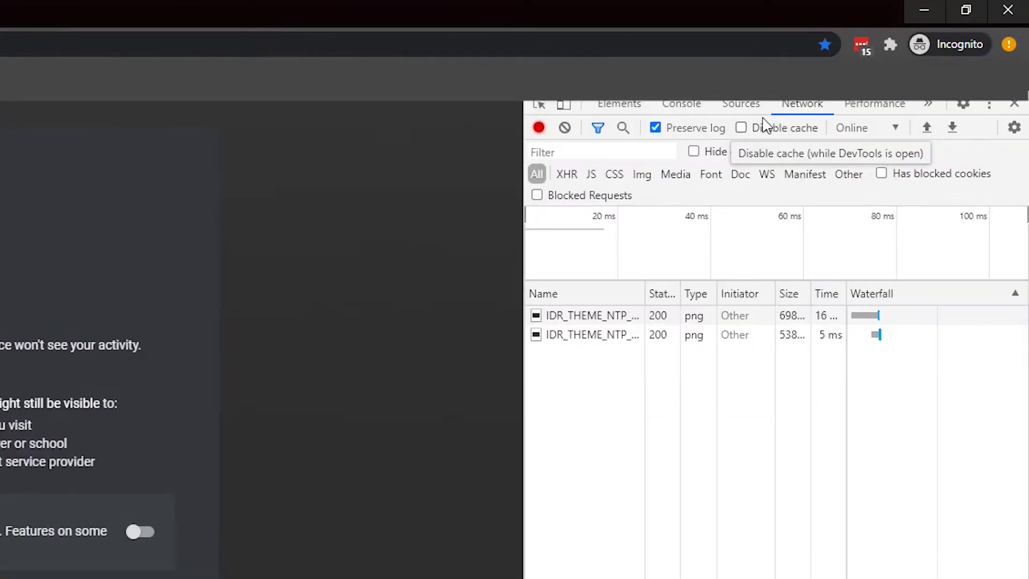
click(797, 108)
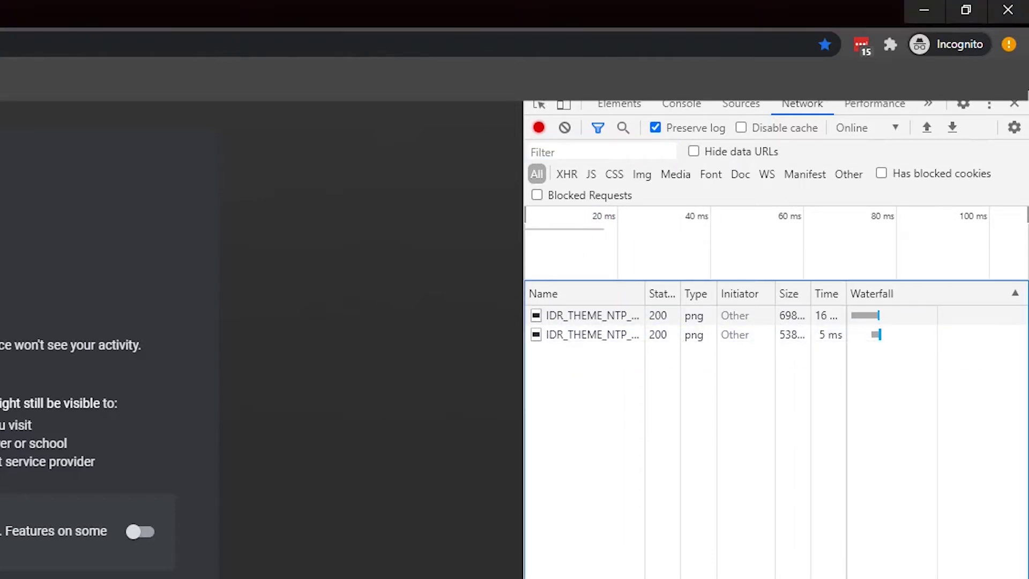
click(556, 153)
text(issueToken)
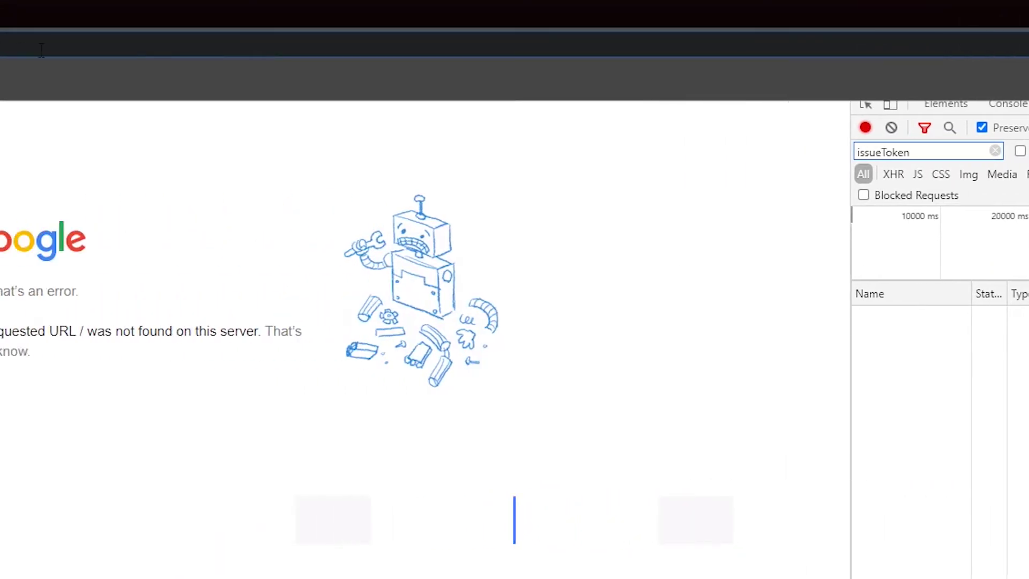
Step: Load home.nest.com and sign in with Google, entering the account email and password
text(home.)
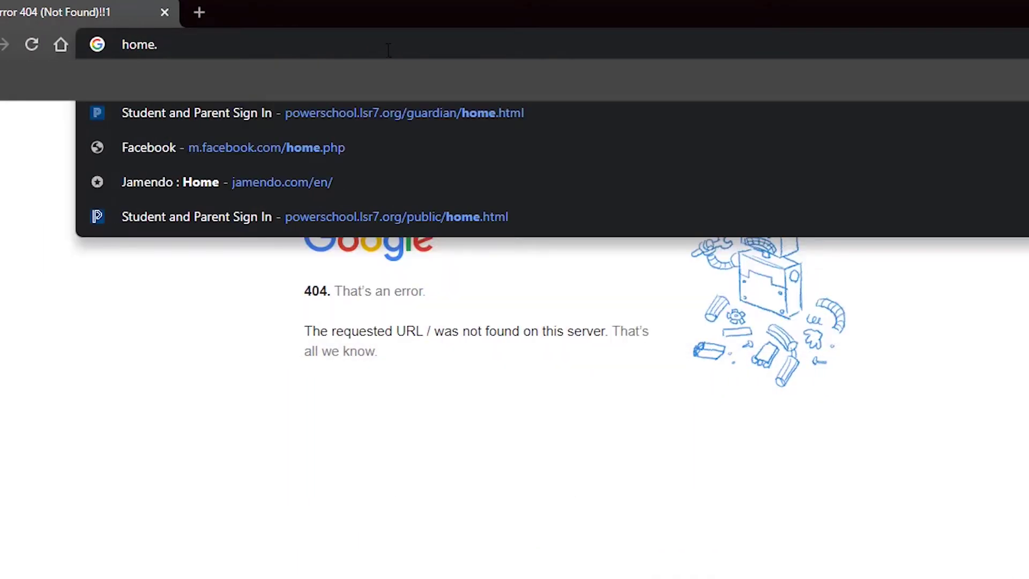
text(nest.com)
key(Return)
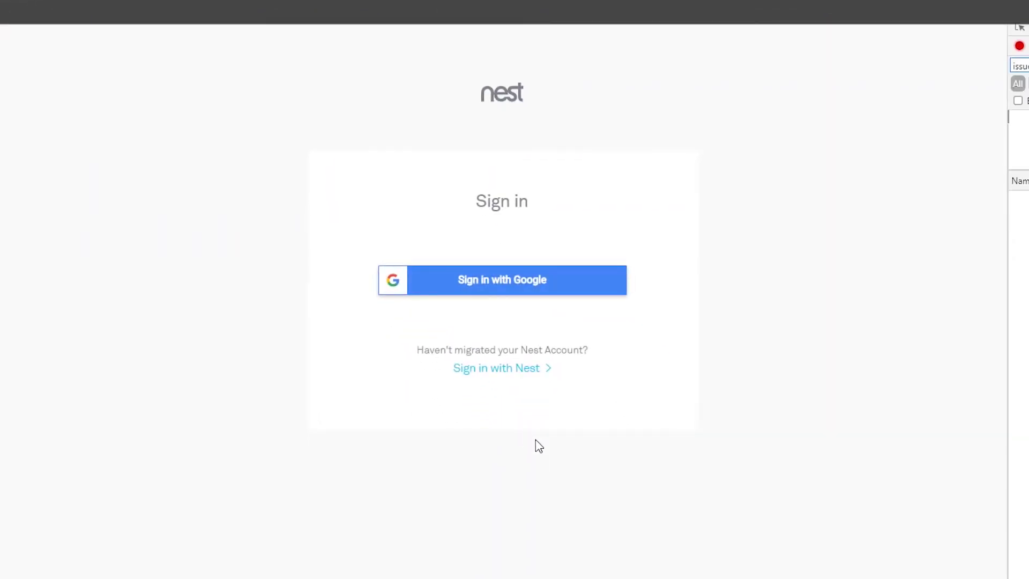
click(513, 289)
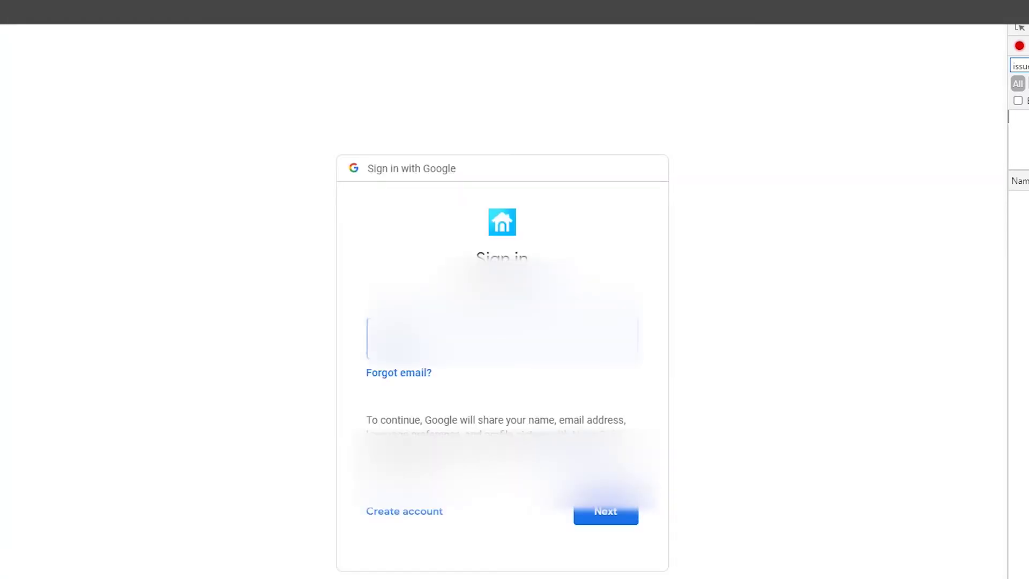
key(Return)
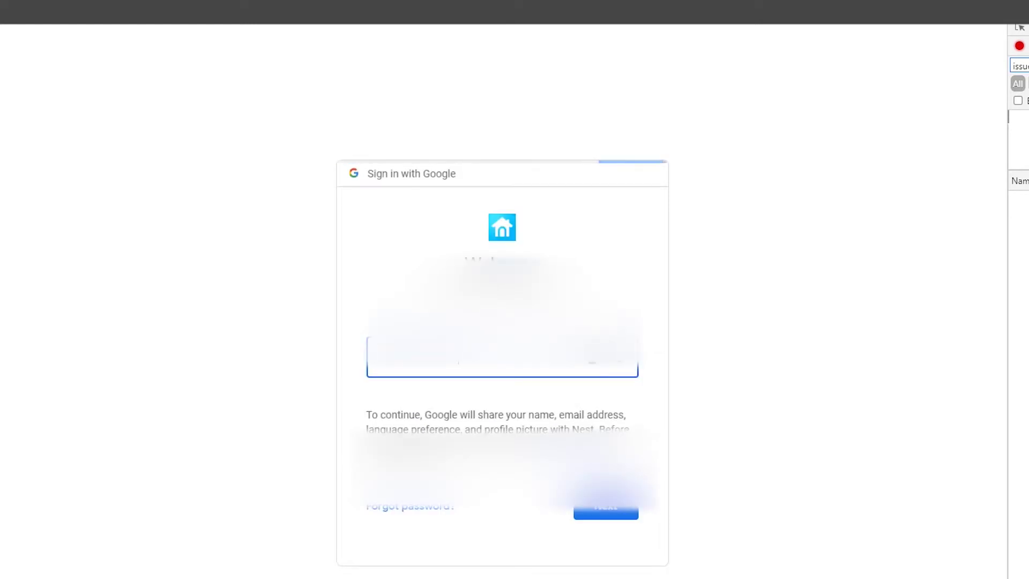
text(inst)
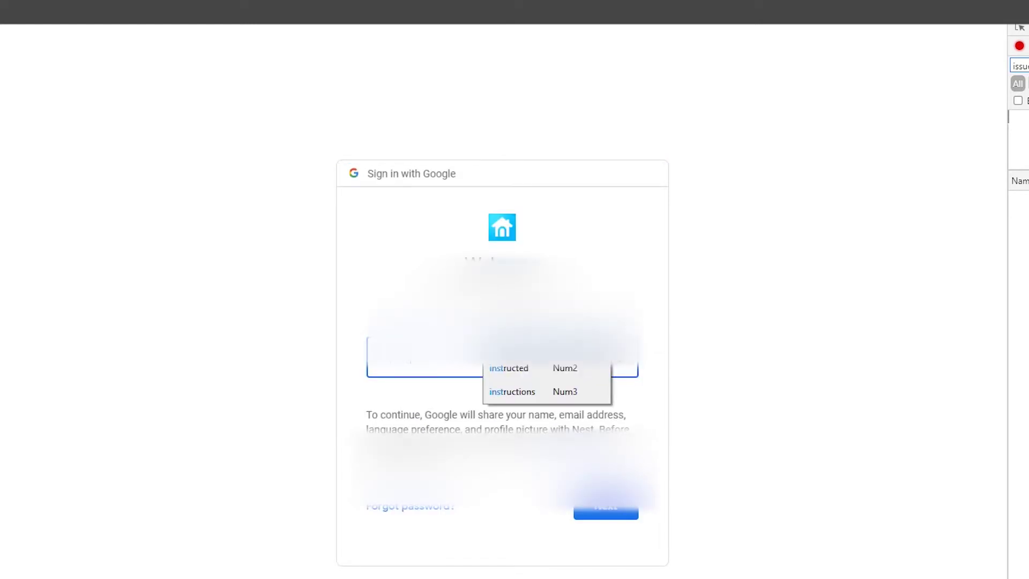
key(Return)
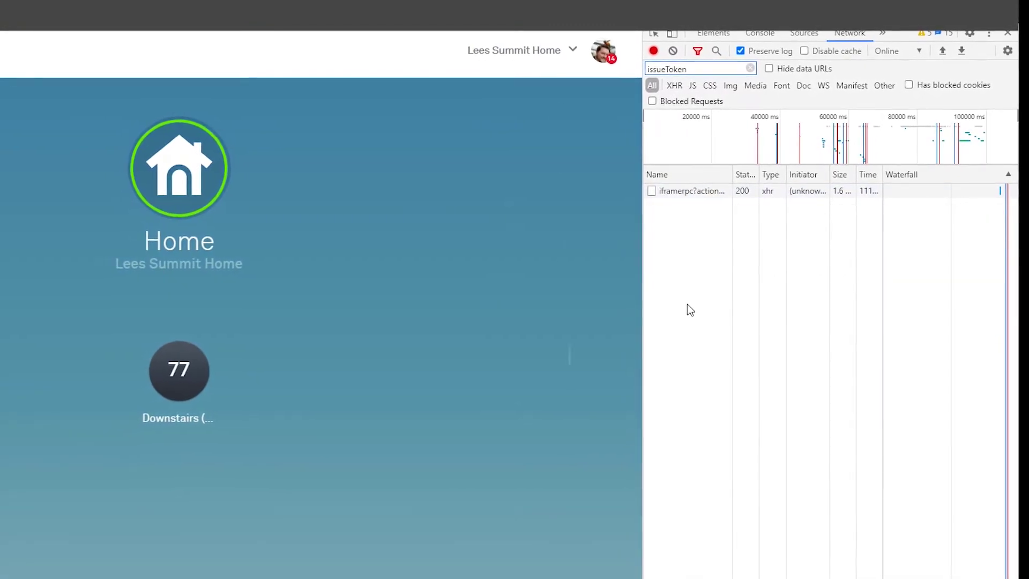
Step: Show the Headers of the captured iframerpc issueToken request
click(710, 192)
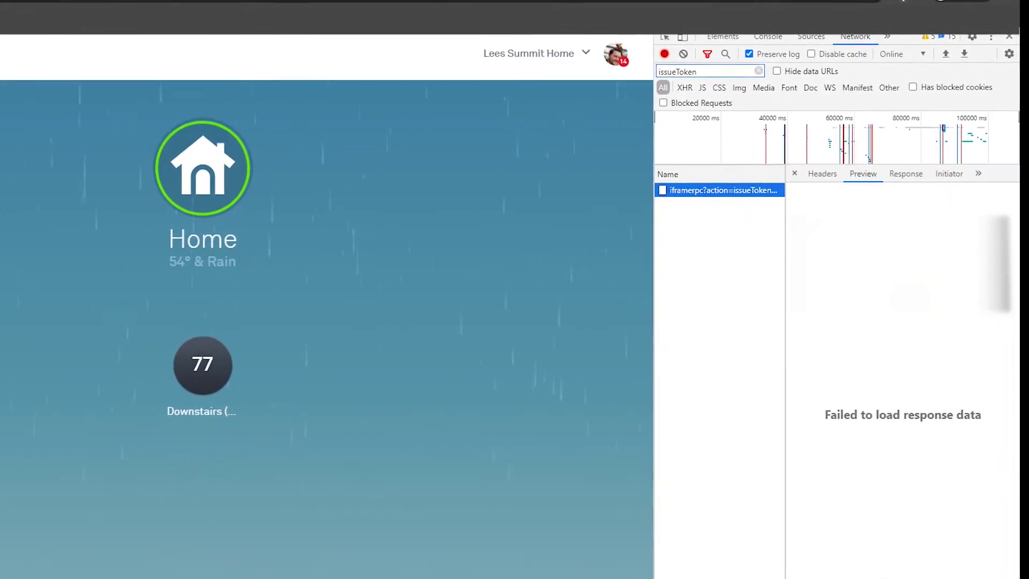
click(825, 173)
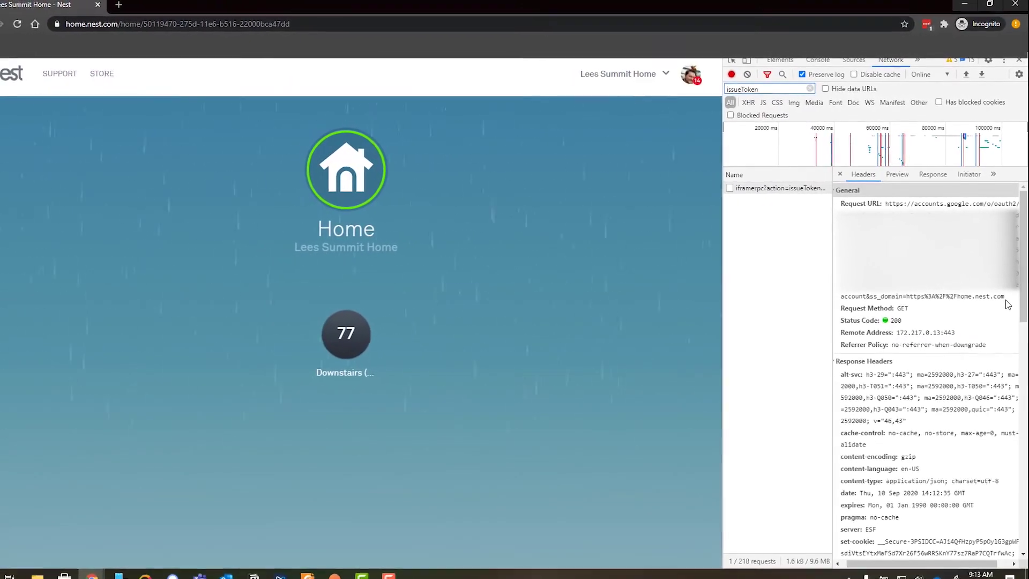
Step: Launch Notepad from the Run prompt and move its window aside
key(super+r)
text(nop)
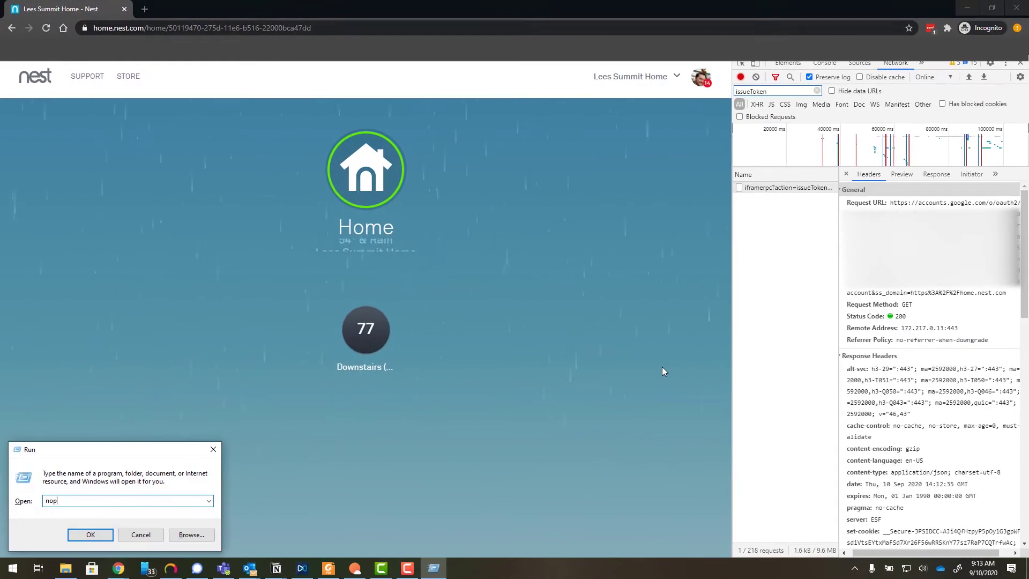
key(BackSpace)
text(t)
key(Down)
key(Return)
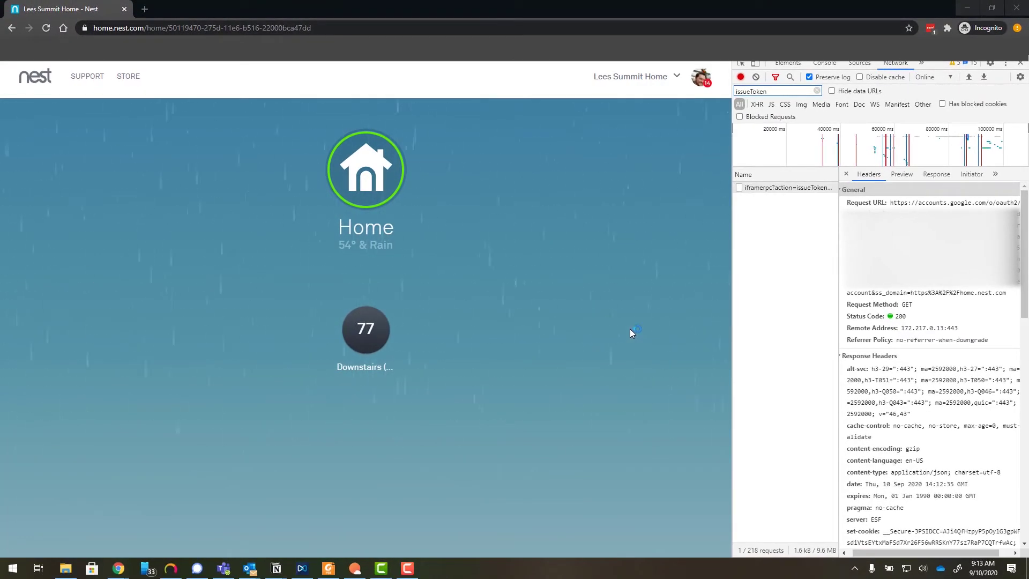
drag(634, 149, 405, 310)
Step: Copy the issueToken Request URL from DevTools and paste it into Notepad
key(alt+Tab)
triple_click(901, 210)
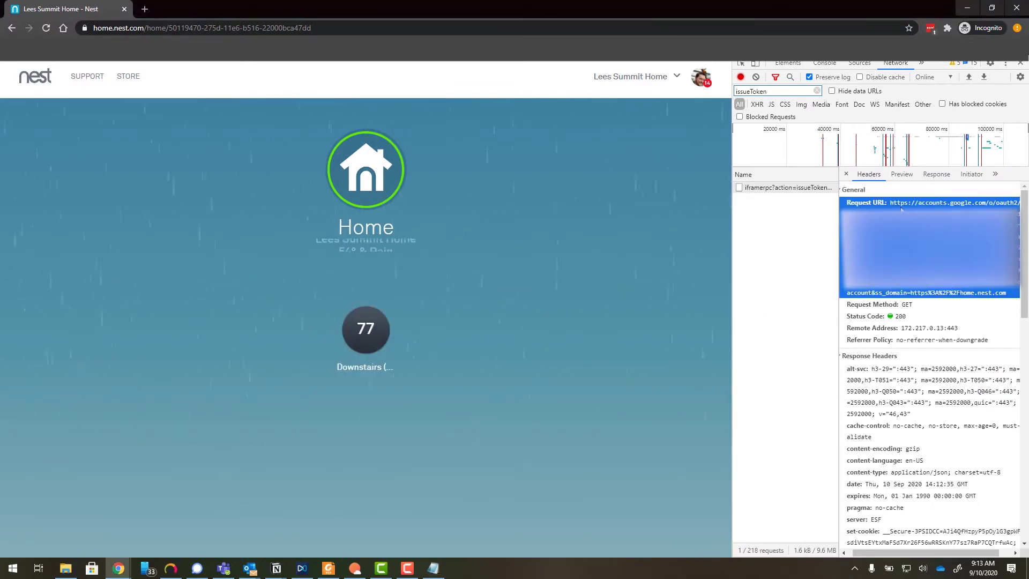
drag(901, 210, 1005, 293)
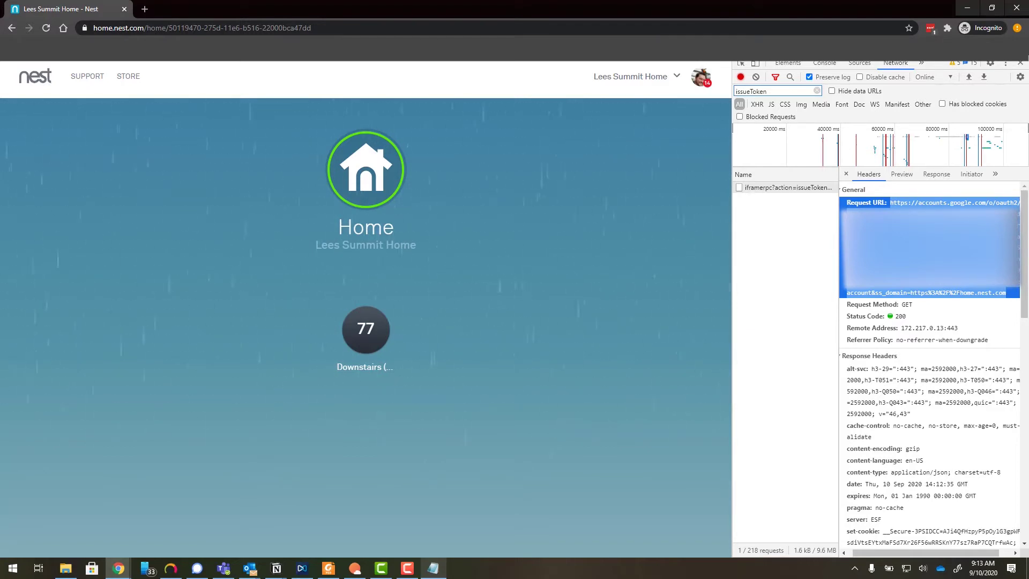
click(444, 573)
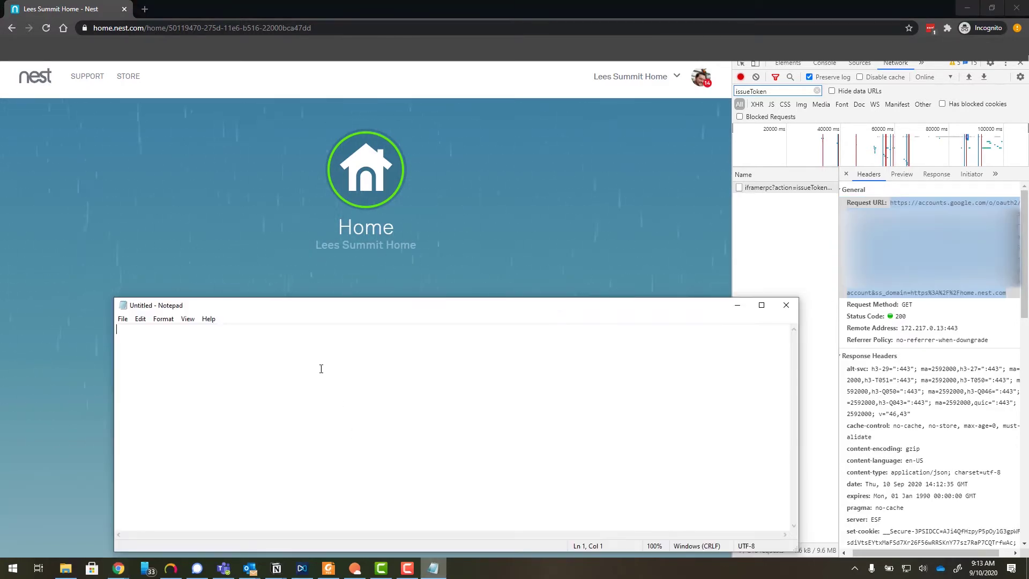
key(ctrl+v)
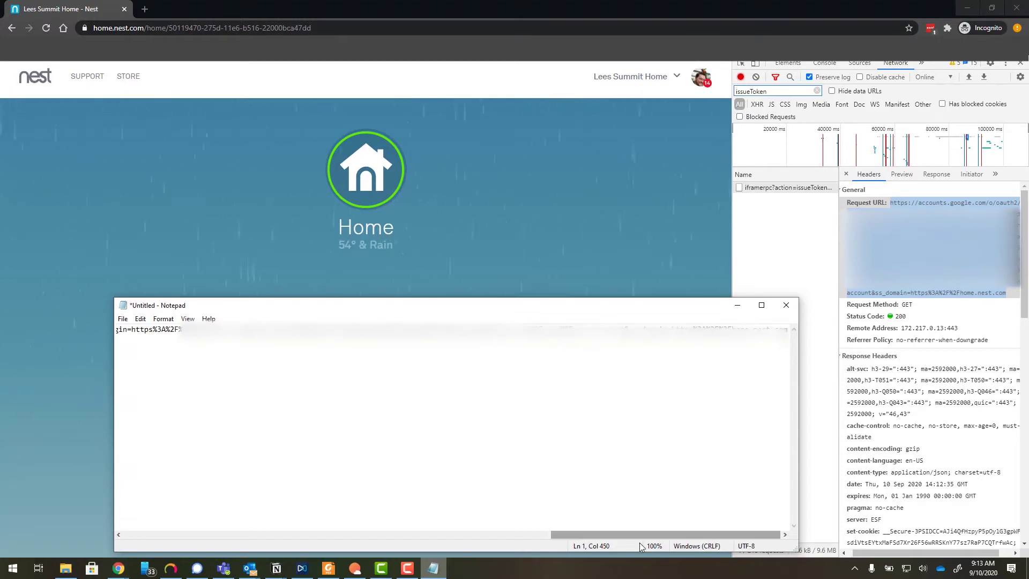
Step: Start an issue_token: label line above the pasted URL
drag(640, 535, 236, 411)
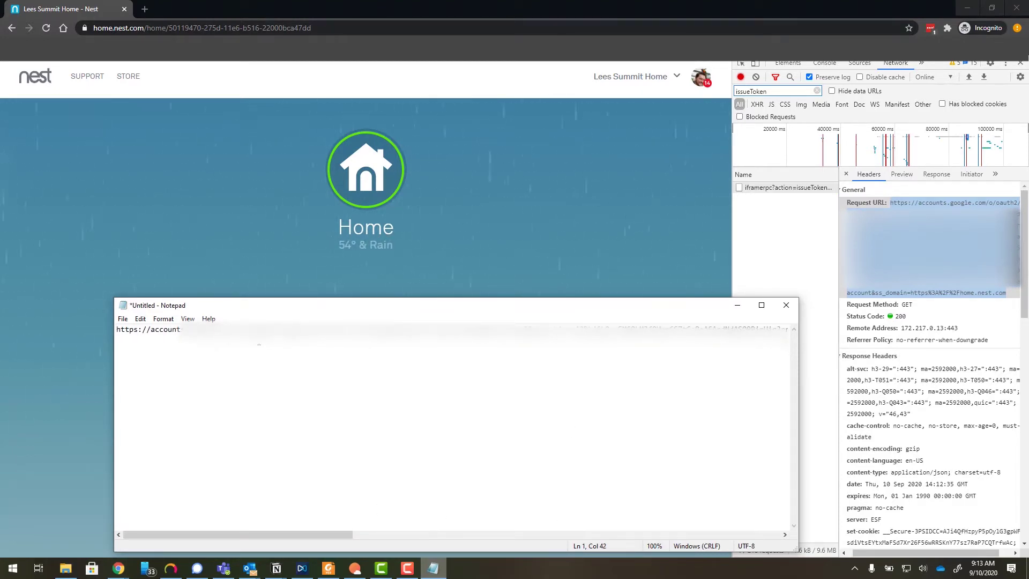
key(Home)
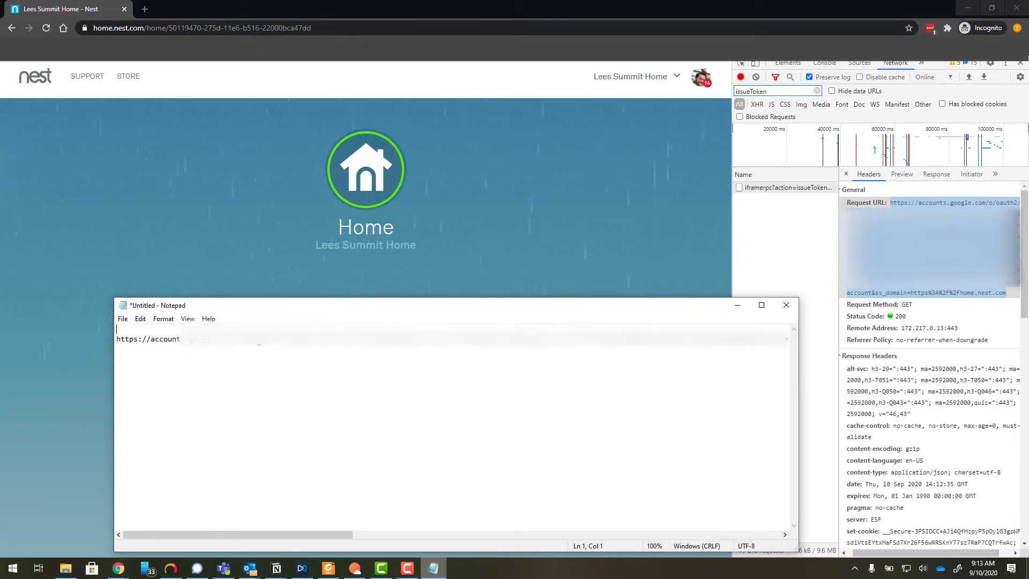
text(issue)
text(_to)
key(BackSpace)
Step: Finish the issue_token label, then change the Network filter to oauth2/iframe
text(tok)
click(738, 305)
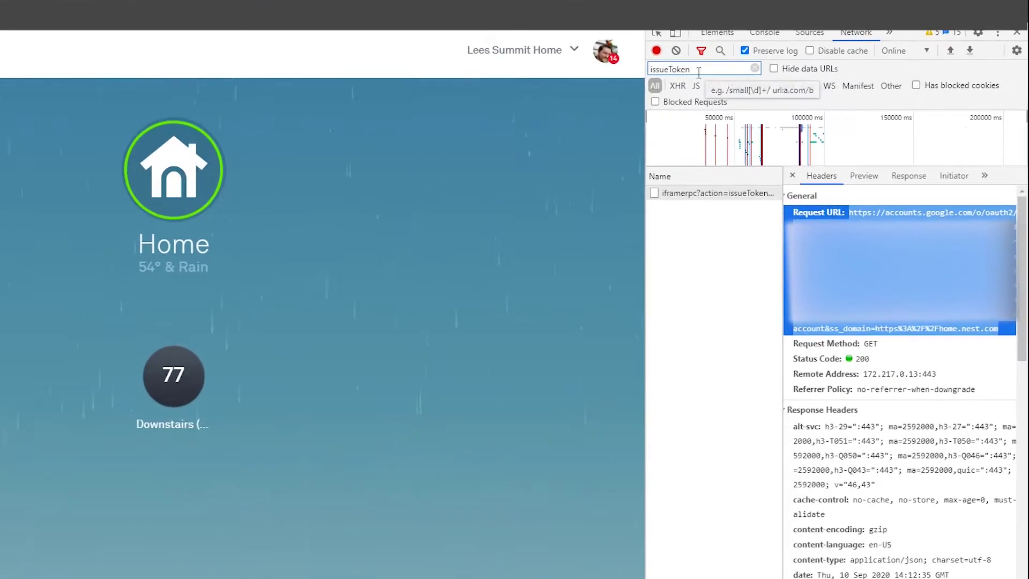
drag(698, 73, 606, 69)
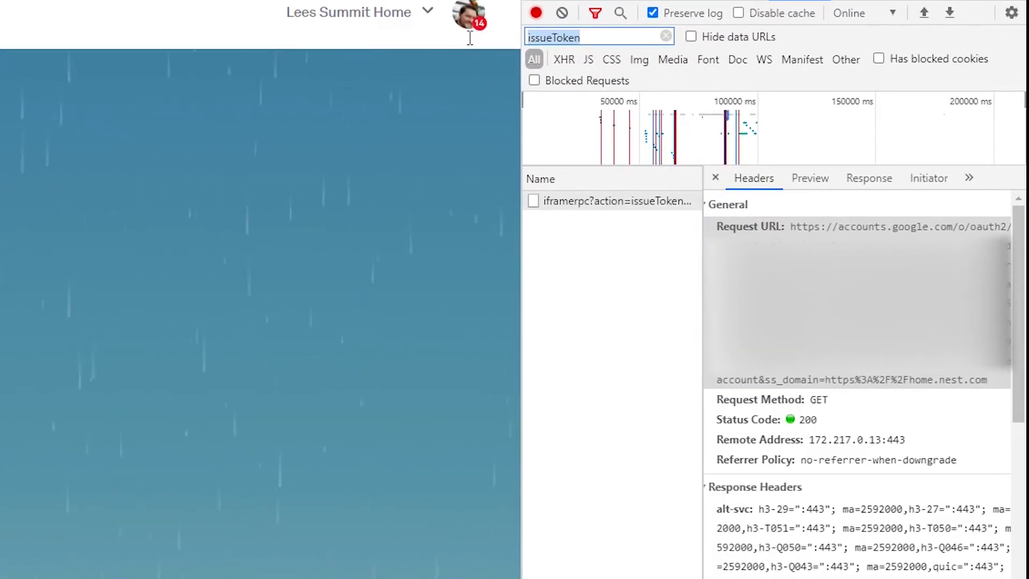
text(oauth2)
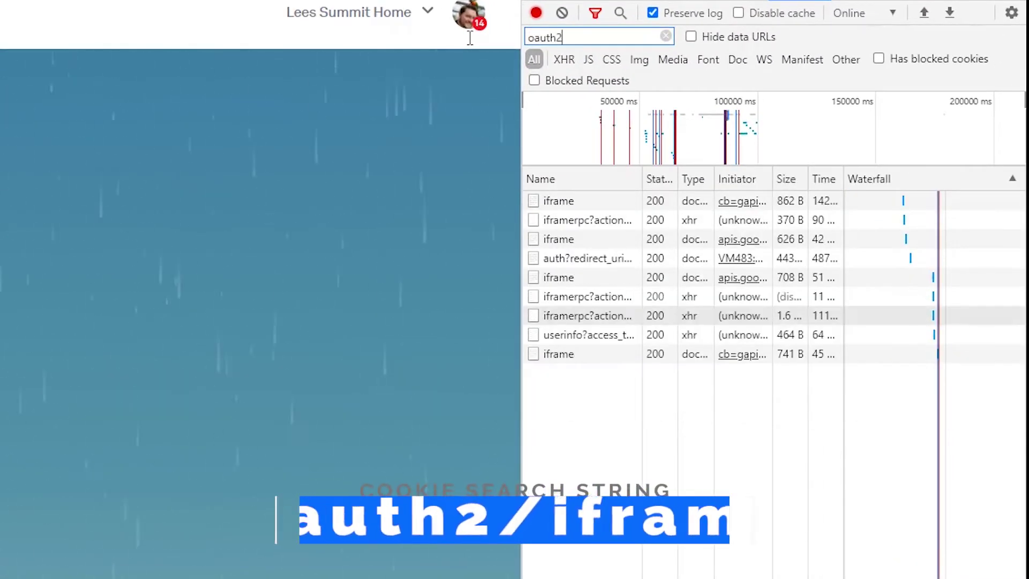
text(/i)
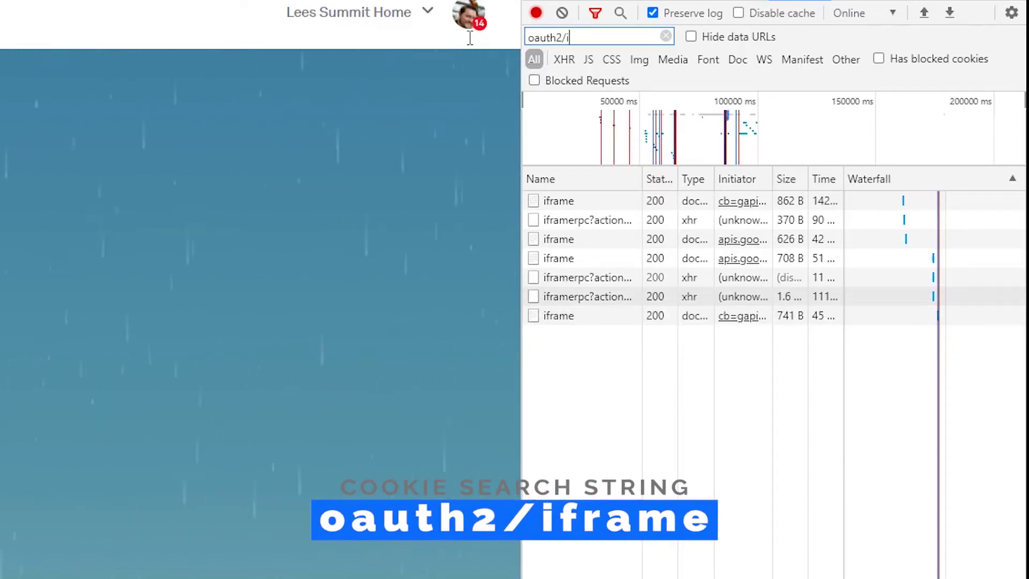
text(frame)
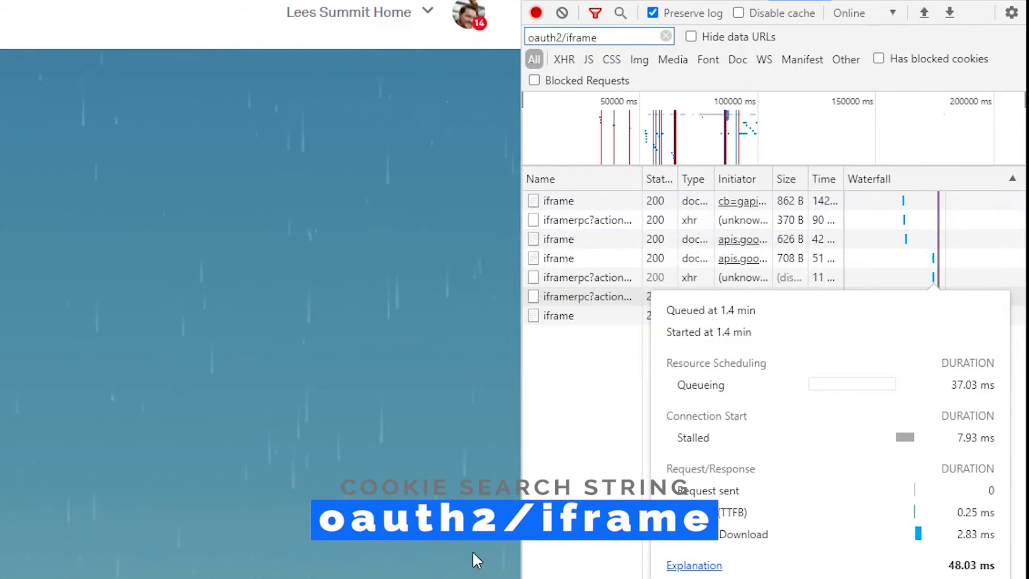
click(933, 297)
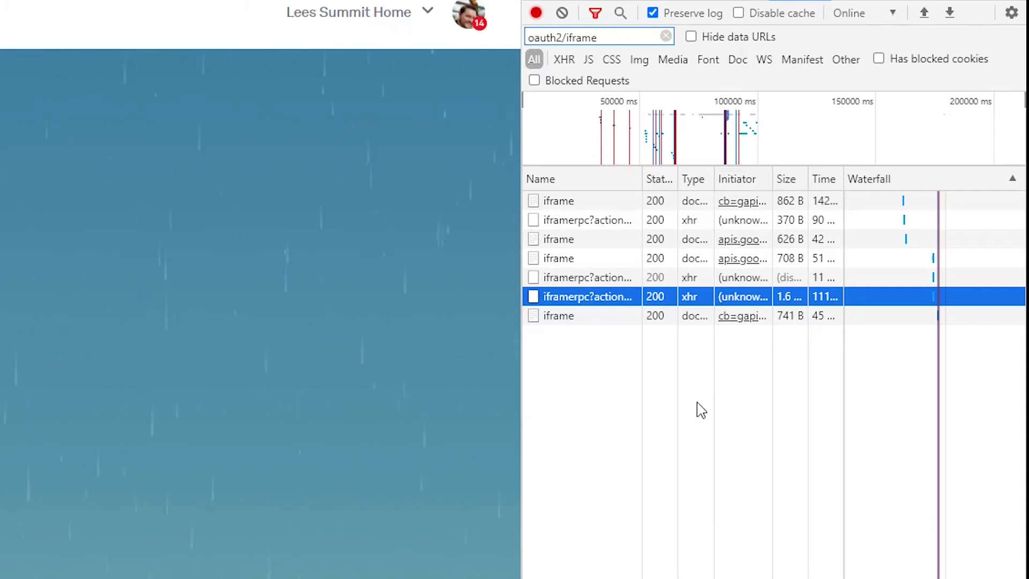
Step: Select the full cookie value in the last oauth2/iframe request's Request Headers
click(557, 320)
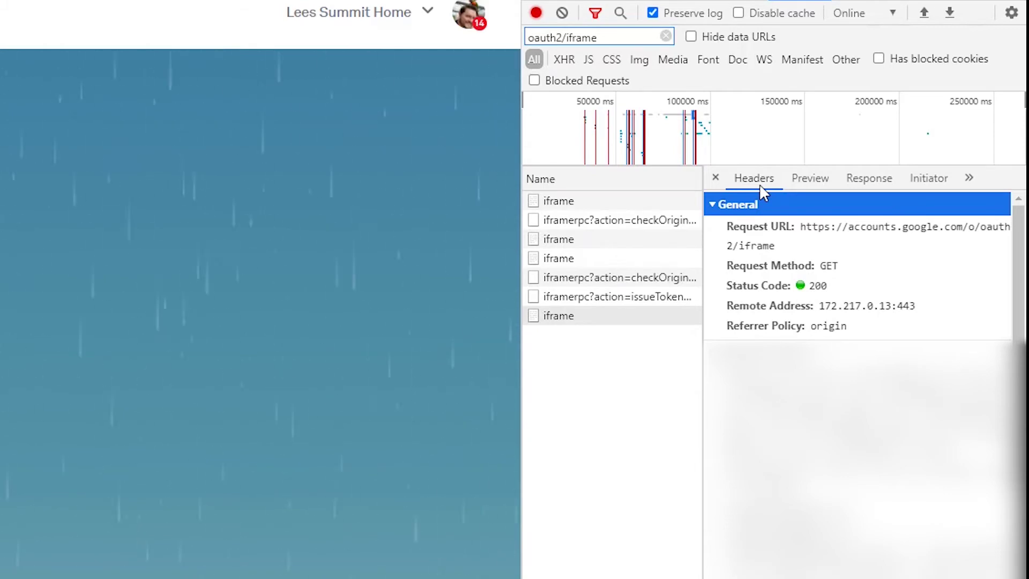
scroll(857, 322, down, 8)
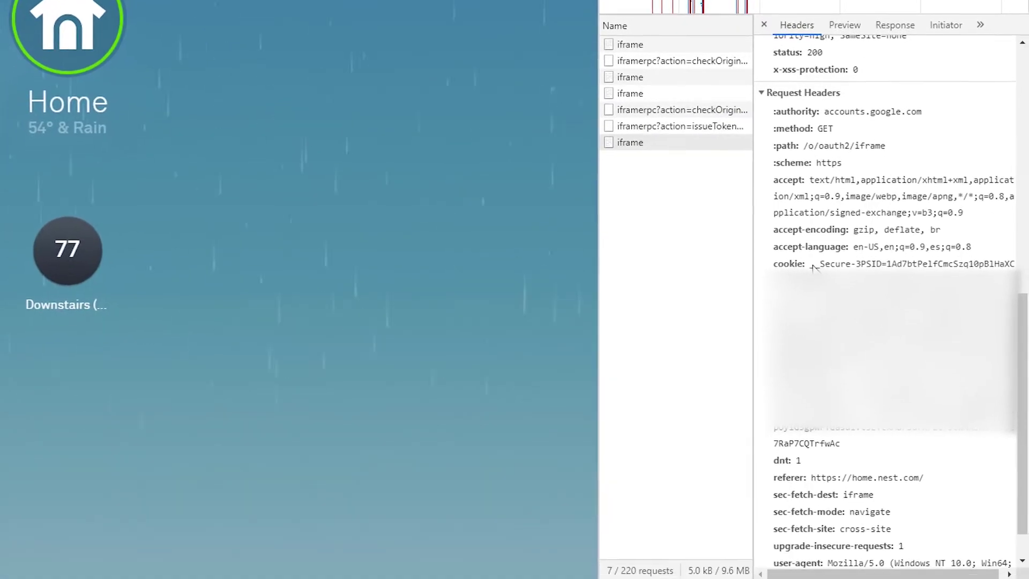
triple_click(814, 266)
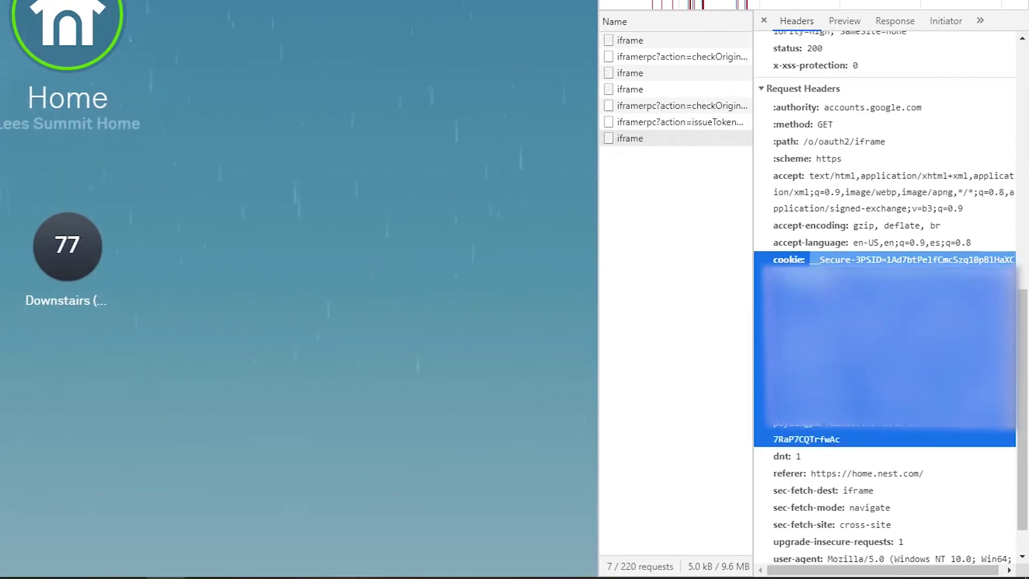
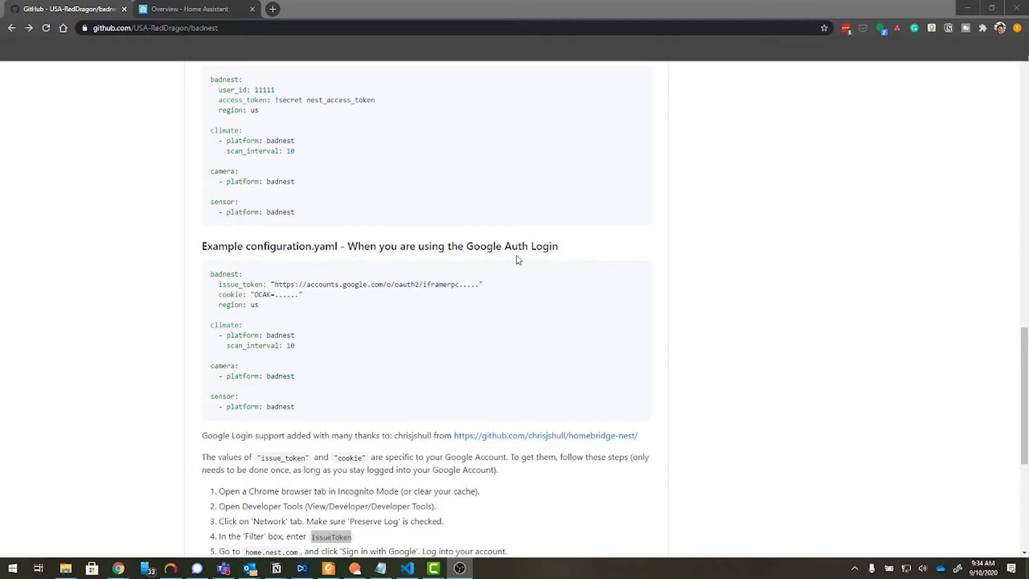
Step: Select the badnest issue_token, cookie and region lines in the Google Auth Login example
drag(211, 274, 275, 307)
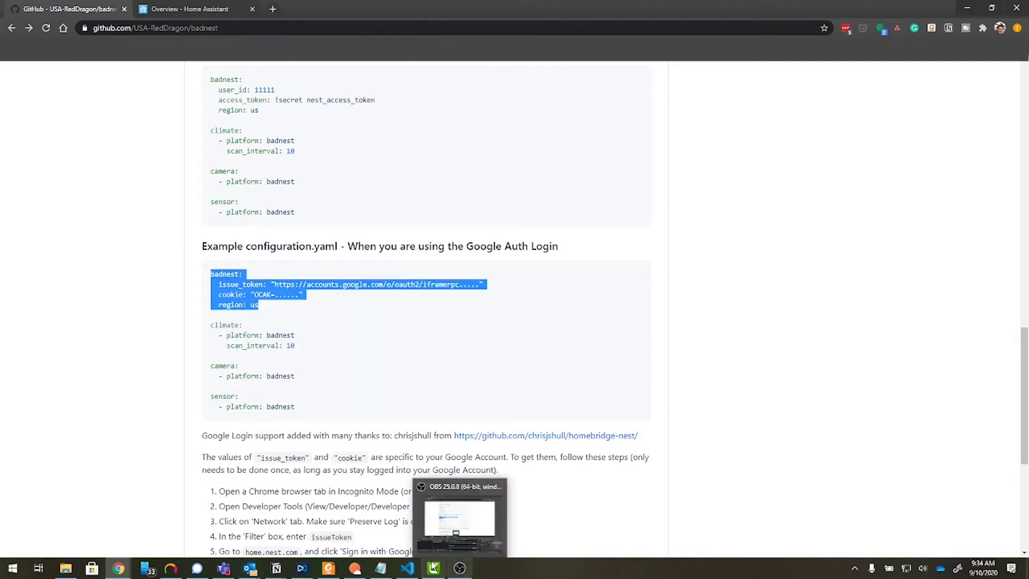
Step: Paste the badnest block into configuration.yaml and set issue_token to !secret new_nest_token
click(407, 568)
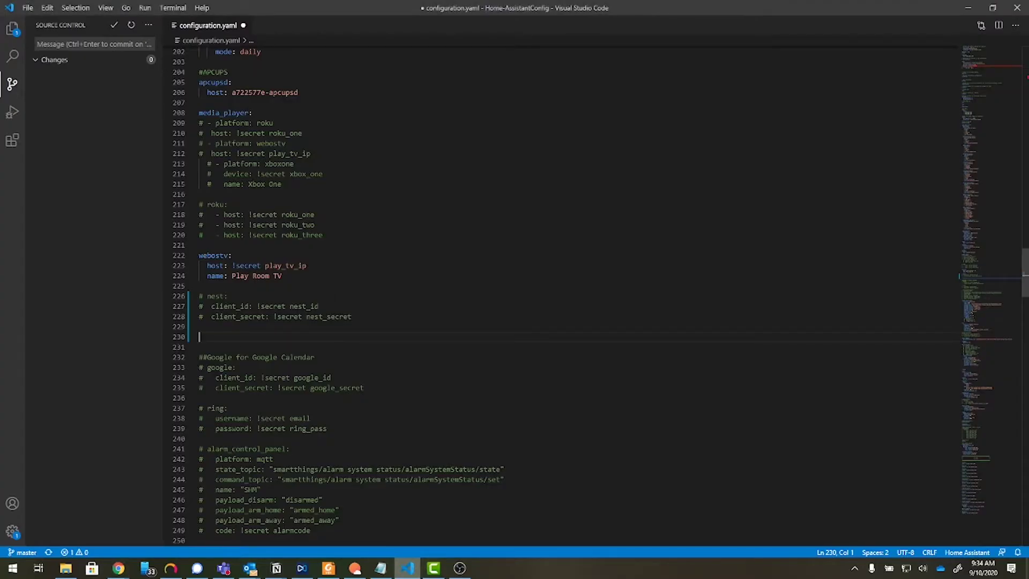
text(badnest:   issue_token: "https://accounts.google.com/o/oauth2/iframerpc....."   cookie: "OCAK-......"   region: us)
drag(261, 346, 487, 346)
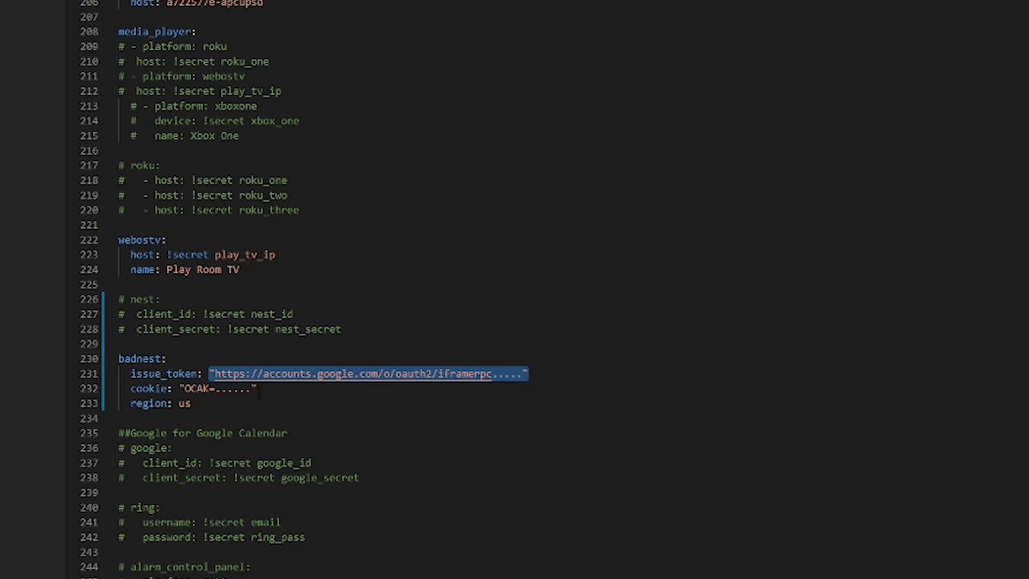
text(!sec)
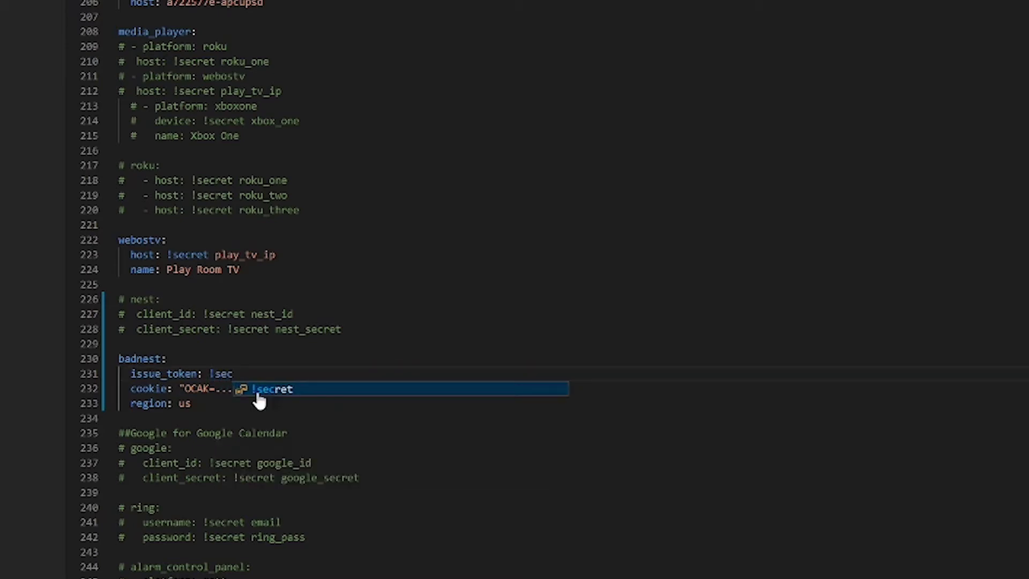
key(Tab)
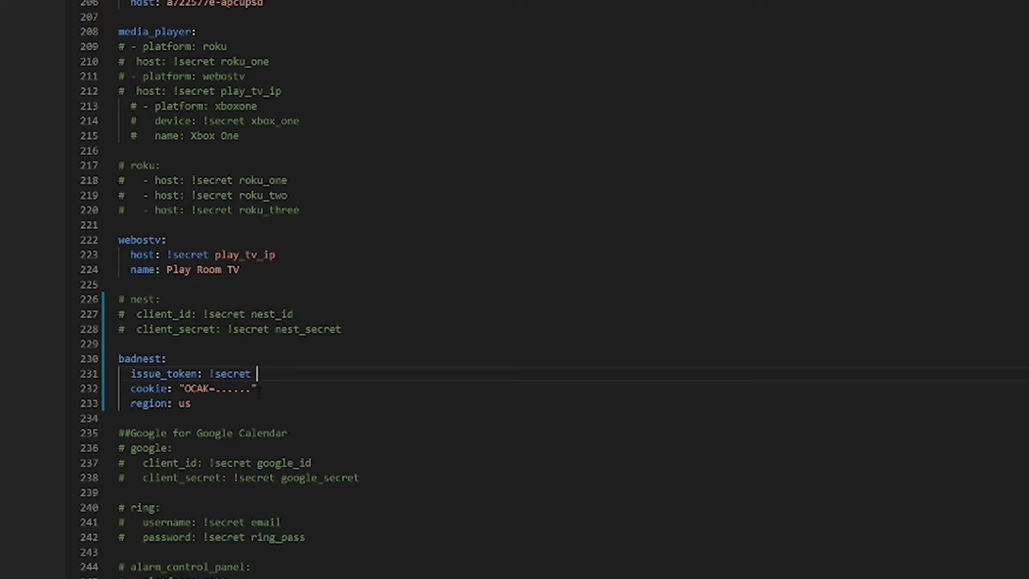
text(new_nest_d)
key(Return)
Step: Set the cookie to !secret new_nest_cookie and select the region value us
drag(259, 392, 178, 391)
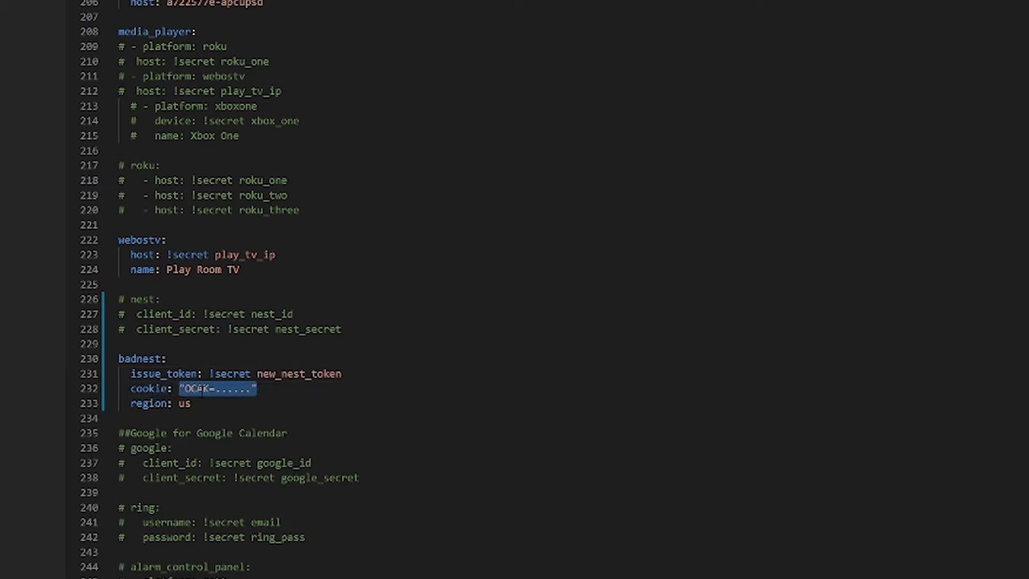
text(!secret )
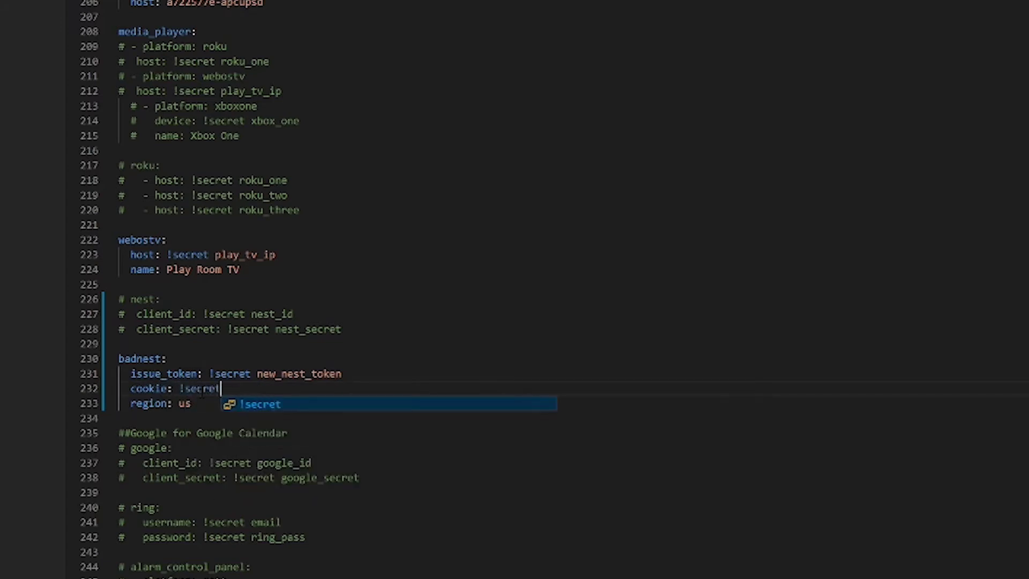
text(new_nest)
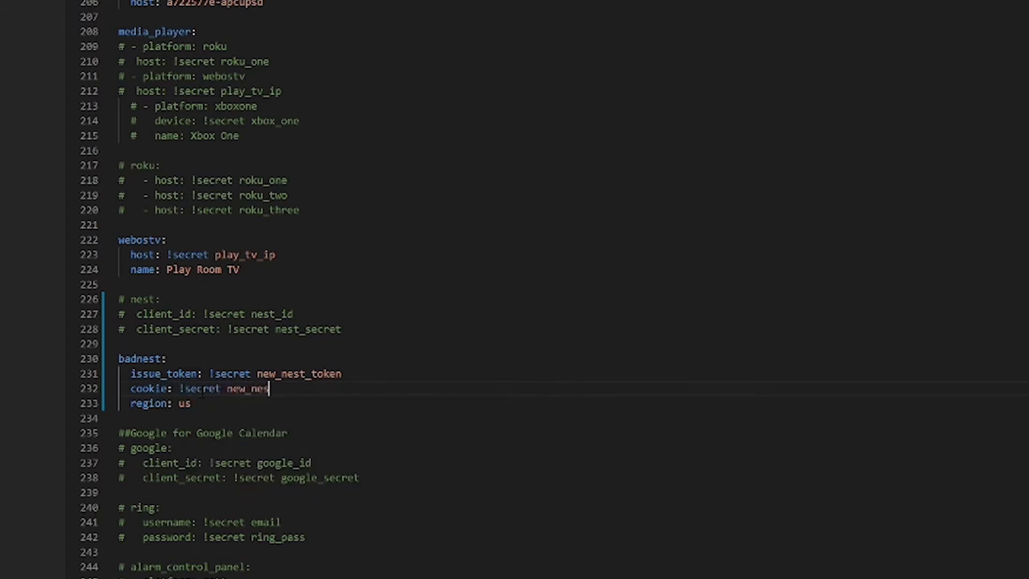
text(_cookie)
double_click(200, 403)
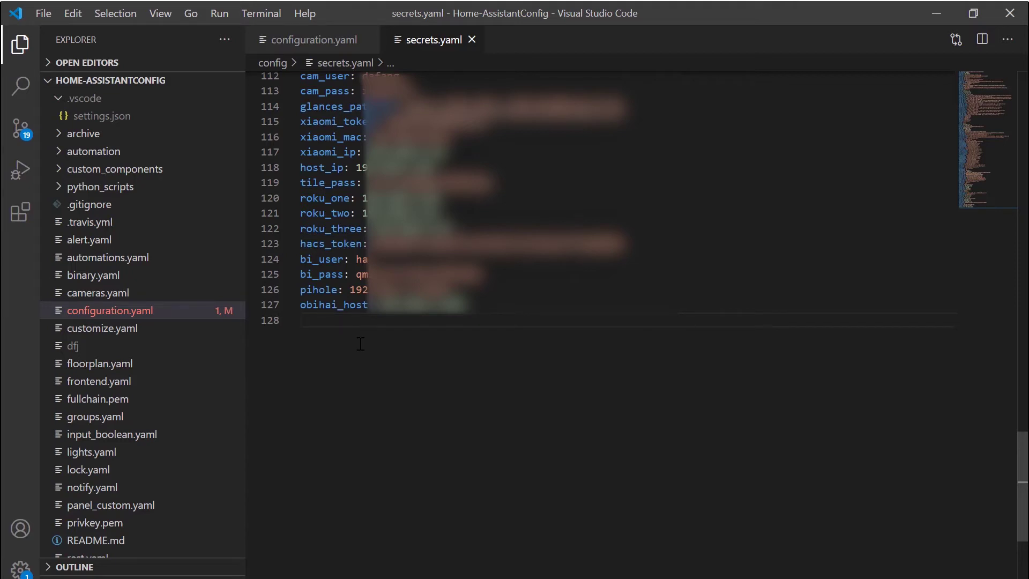
Step: Add a new_nest_token: entry in secrets.yaml with the pasted Nest token value
text(nes_)
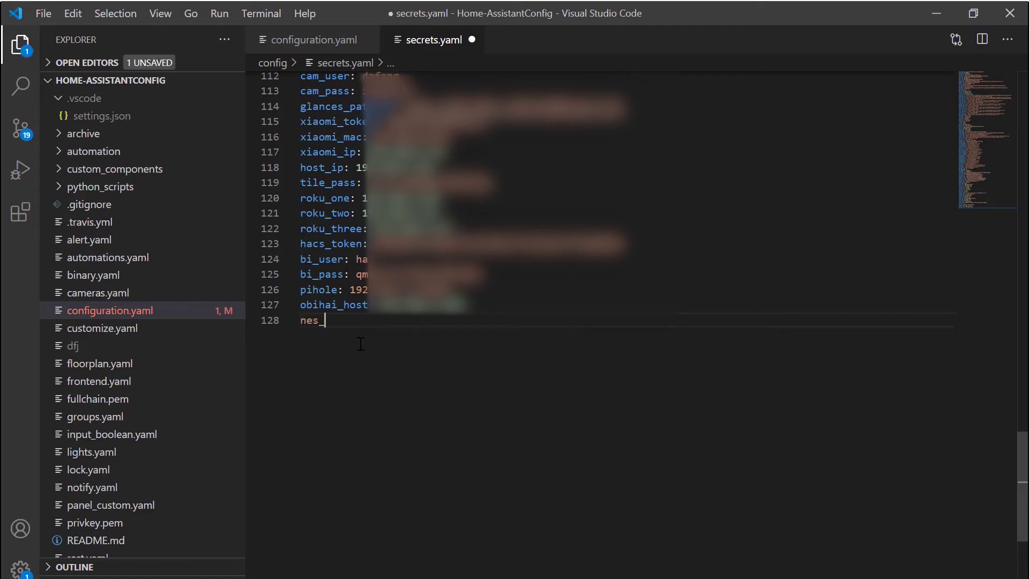
key(BackSpace)
key(BackSpace)
key(BackSpace)
key(BackSpace)
text(new_nest token)
key(BackSpace)
key(BackSpace)
key(BackSpace)
key(BackSpace)
key(BackSpace)
text(_token:)
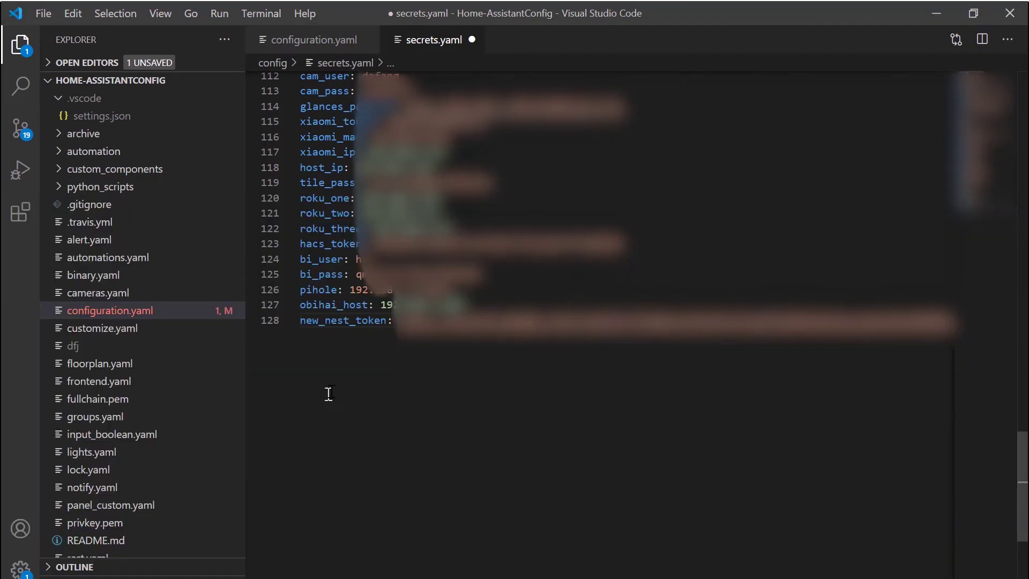
key(ctrl+v)
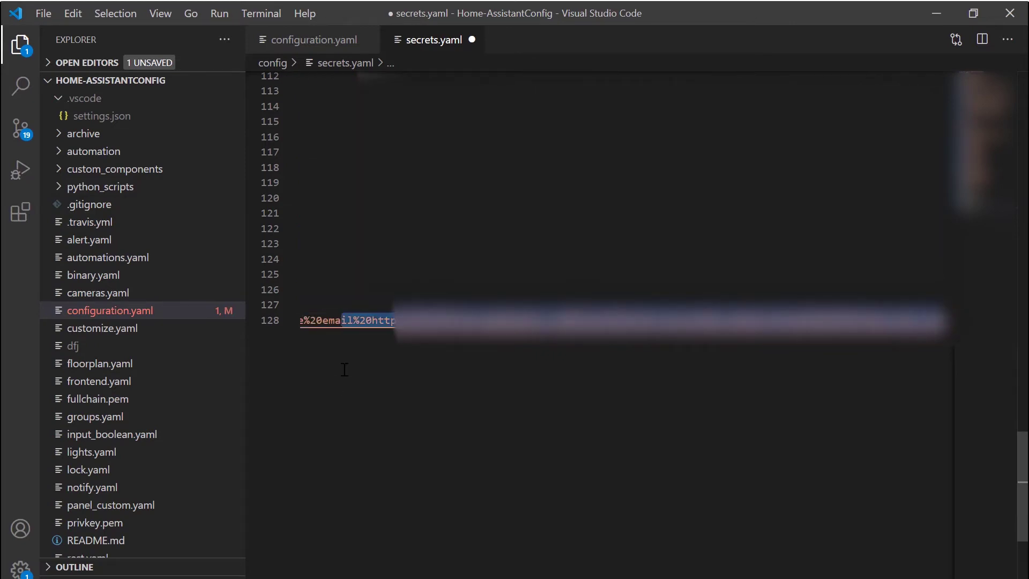
Step: Add the new_nest_cookie: entry with its cookie value on line 129 and save secrets.yaml
key(Return)
text(nes_)
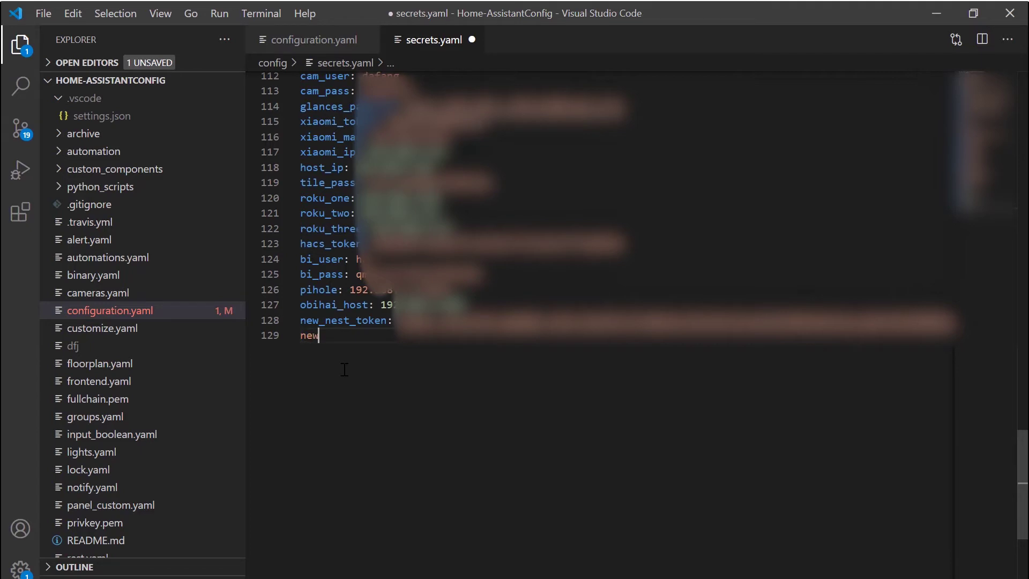
text(_)
text(nest)
text(_coo)
text(kie:)
key(End)
key(ctrl+s)
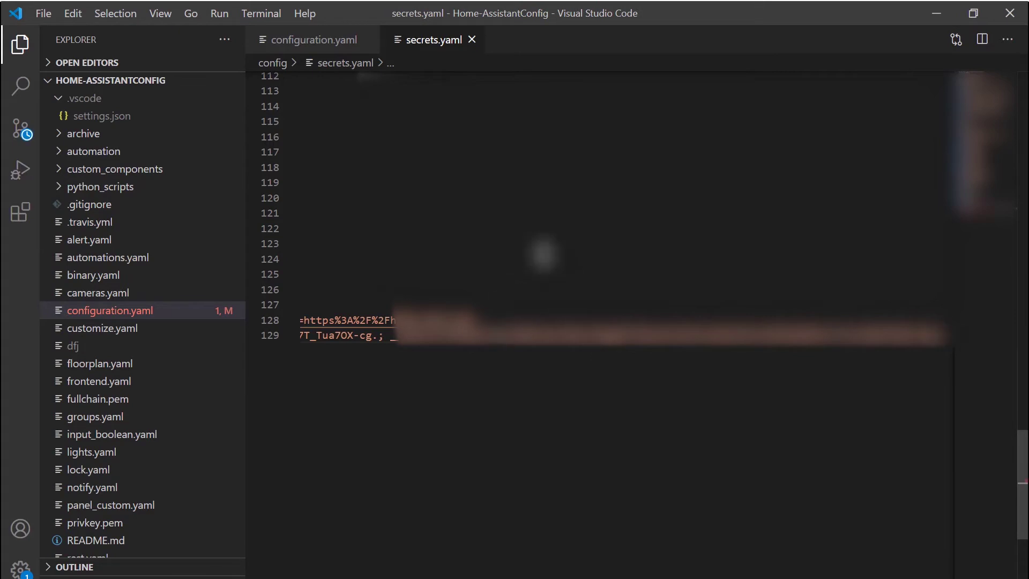
key(alt+Tab)
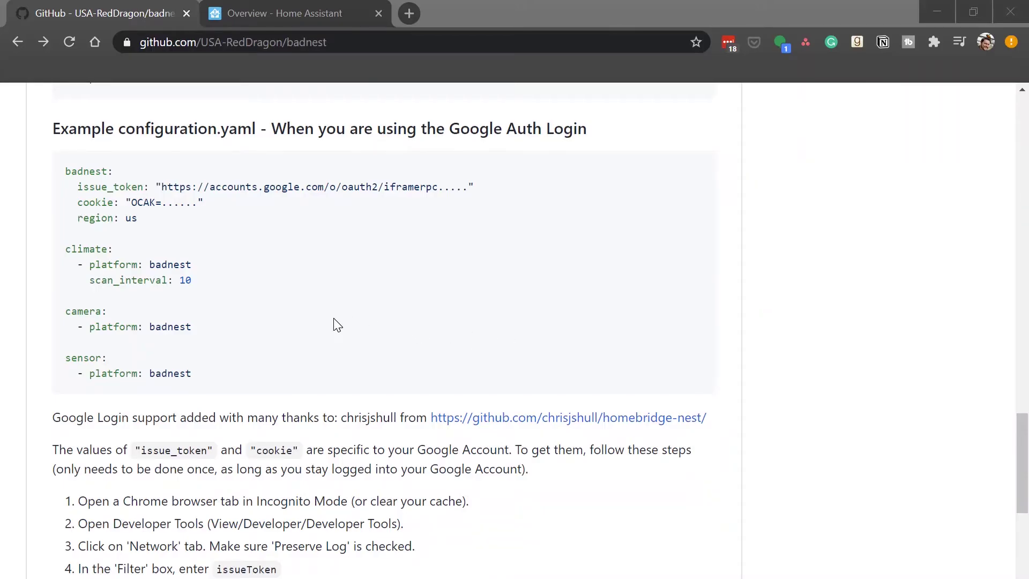
Step: Copy the '- platform: badnest' and 'scan_interval: 10' lines from the climate example
drag(199, 286, 56, 268)
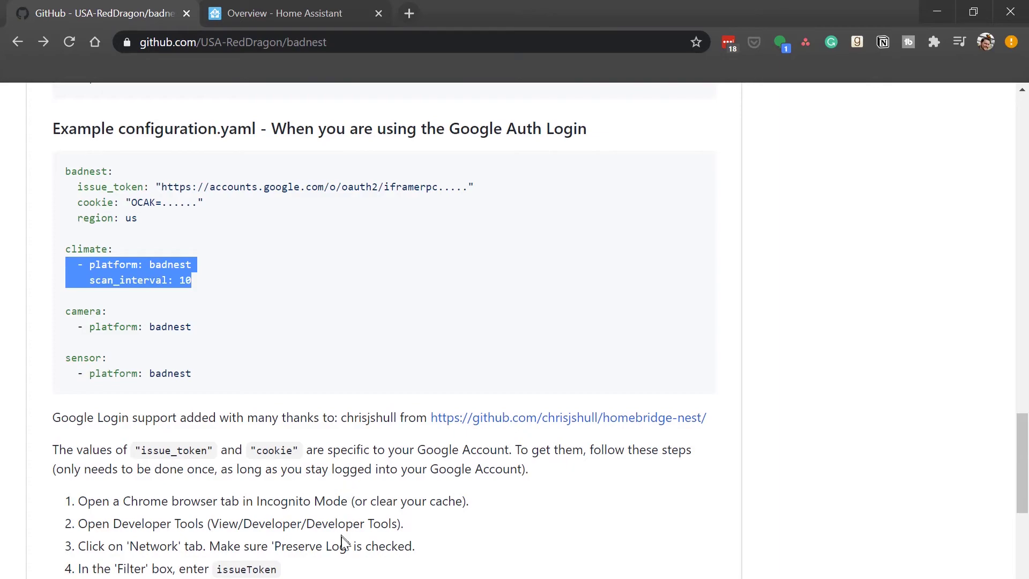
click(595, 530)
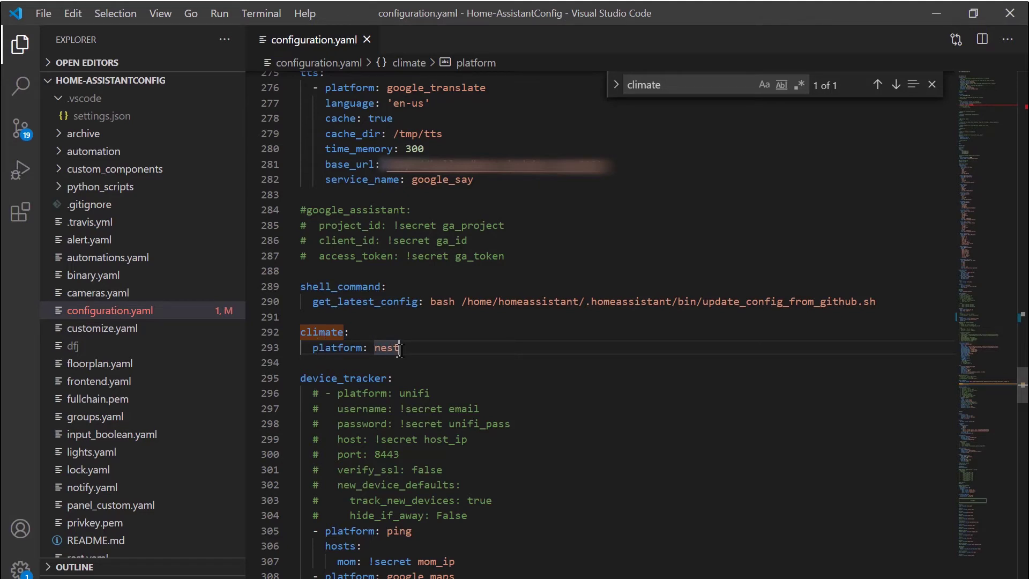
Step: Add platform badnest with an indented scan_interval 10 below platform: nest and save configuration.yaml
key(Return)
key(ctrl+v)
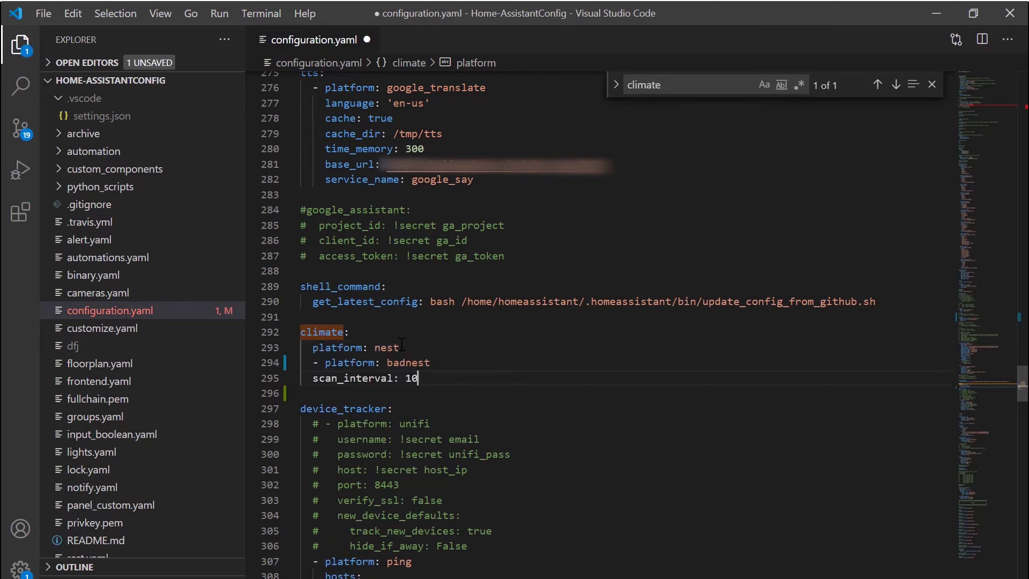
click(327, 361)
key(BackSpace)
key(BackSpace)
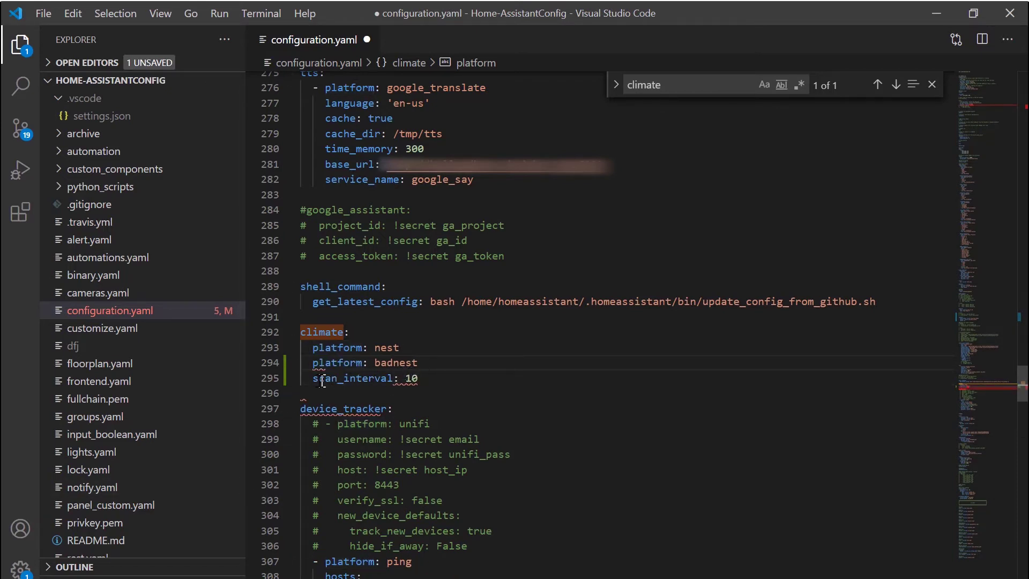
click(313, 378)
key(Tab)
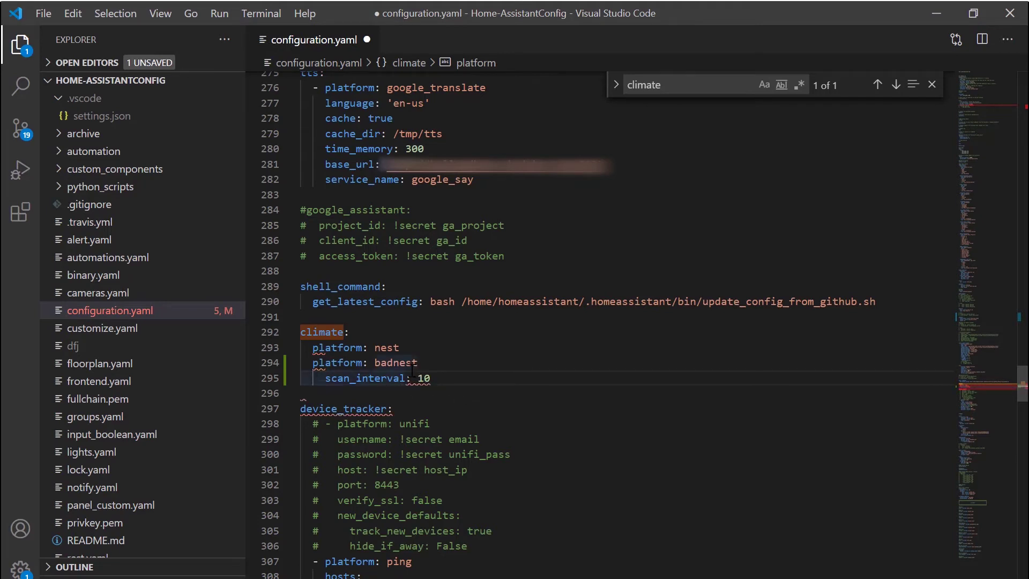
key(ctrl+s)
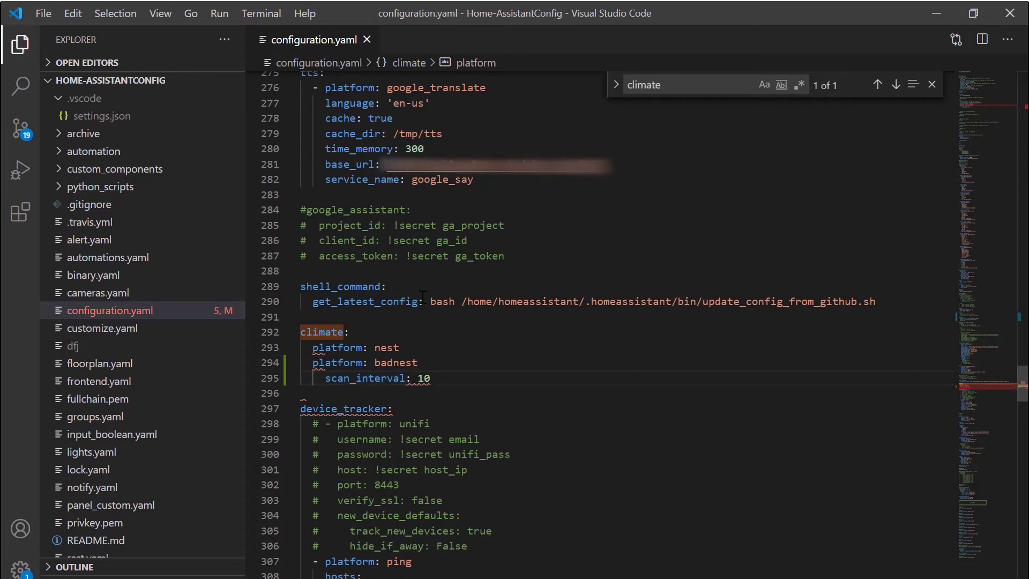
key(alt+Tab)
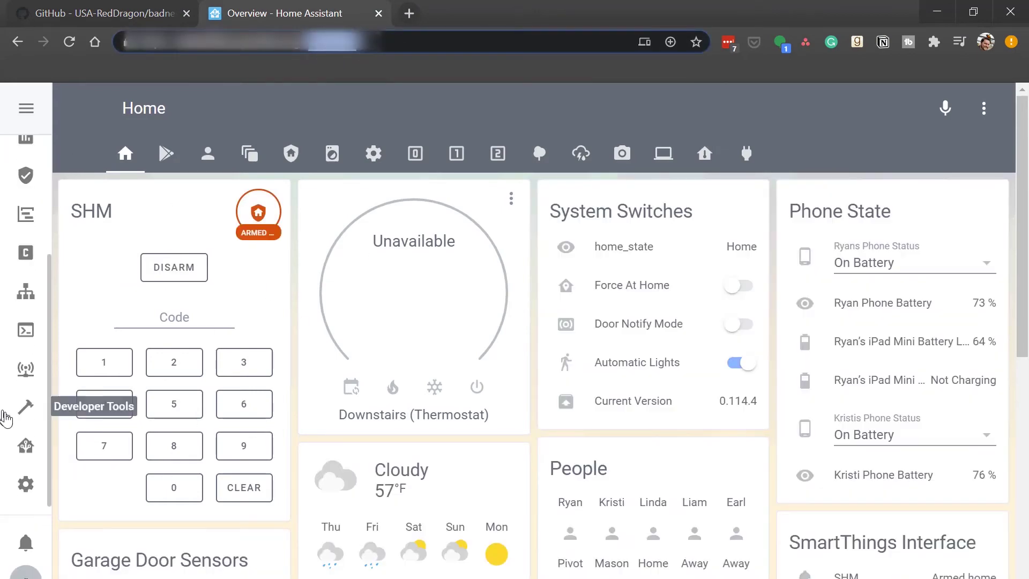
Step: Restart the Home Assistant server from Server Controls and confirm with OK
click(26, 484)
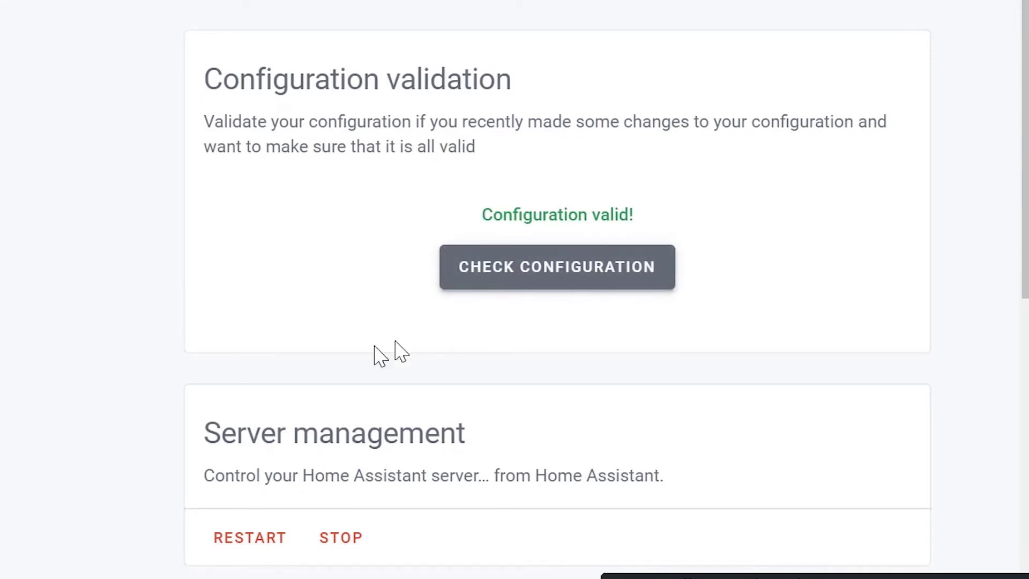
click(244, 538)
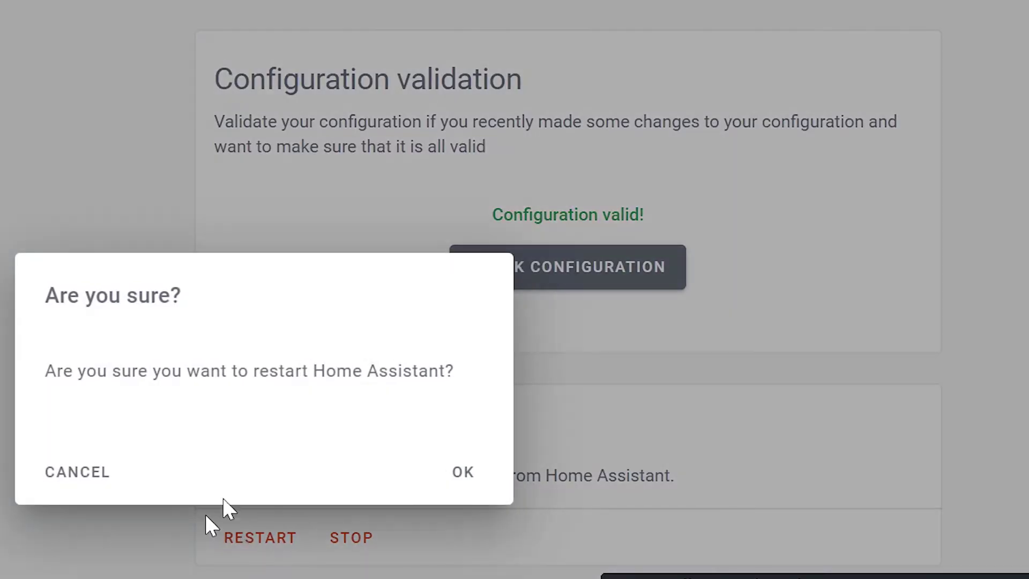
click(462, 473)
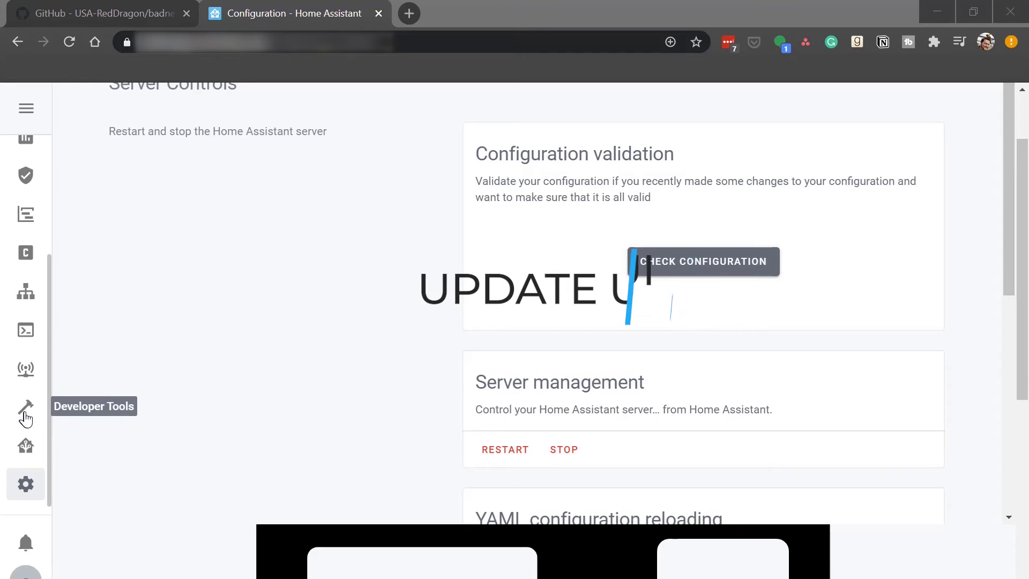
Step: Filter Developer Tools states for 'cli' and open climate.downstairs_thermostat_2
click(26, 412)
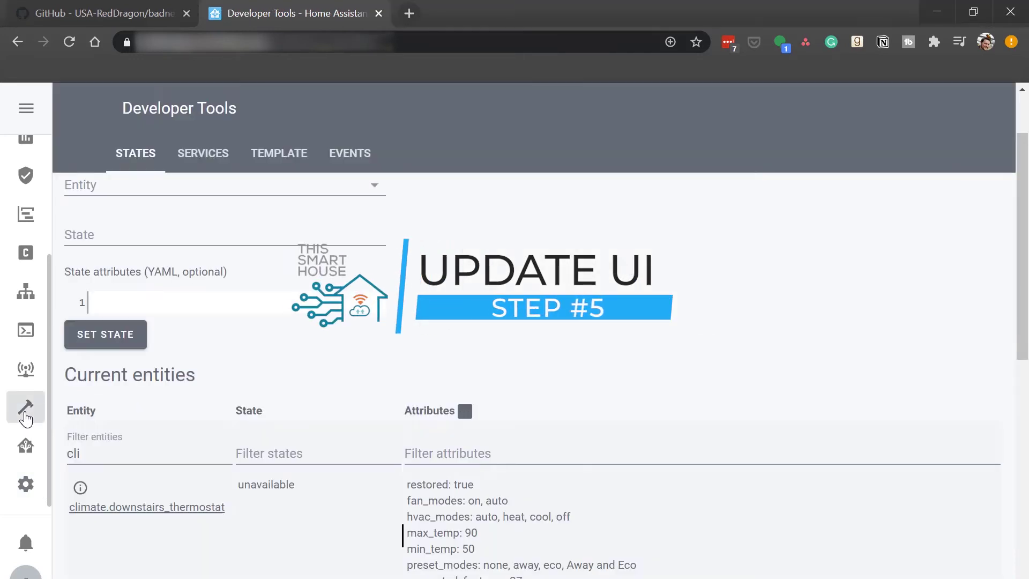
click(98, 456)
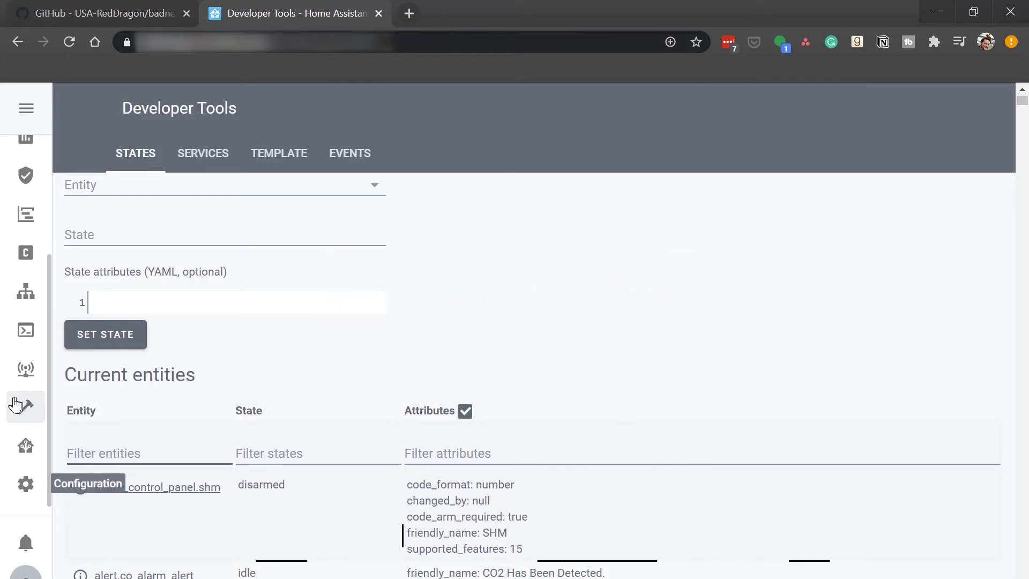
click(117, 450)
text(cli)
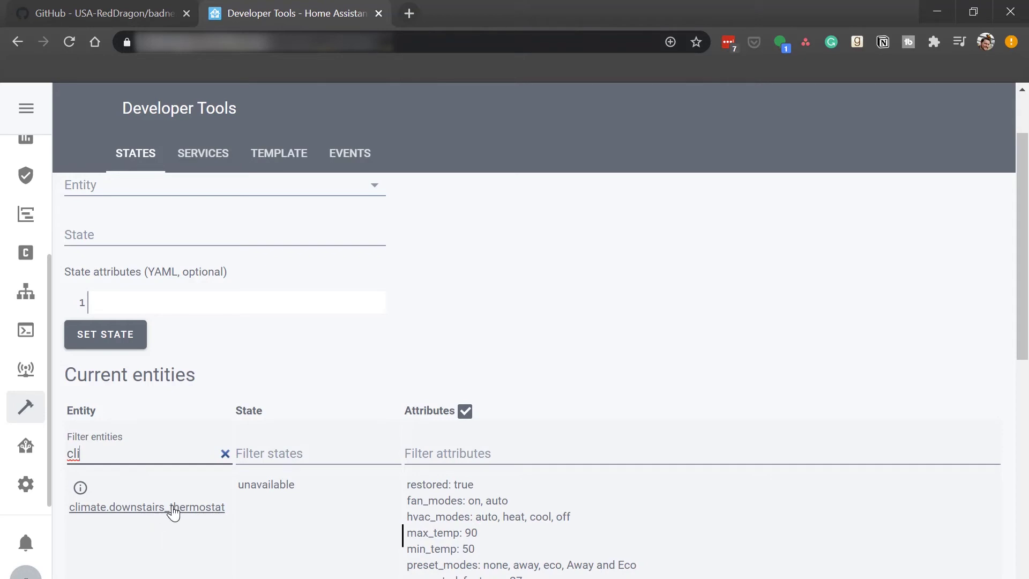
scroll(306, 488, down, 7)
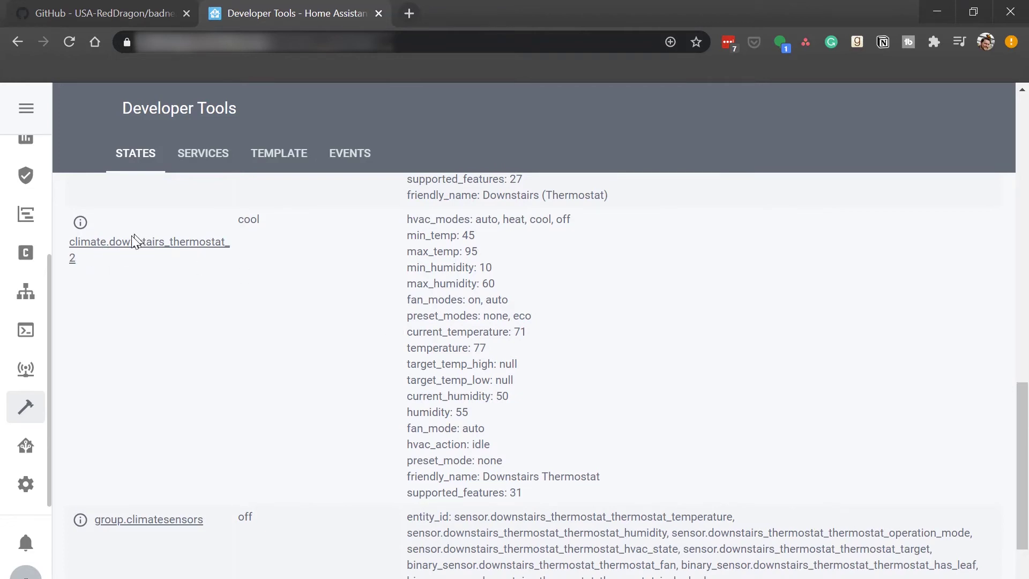
click(81, 222)
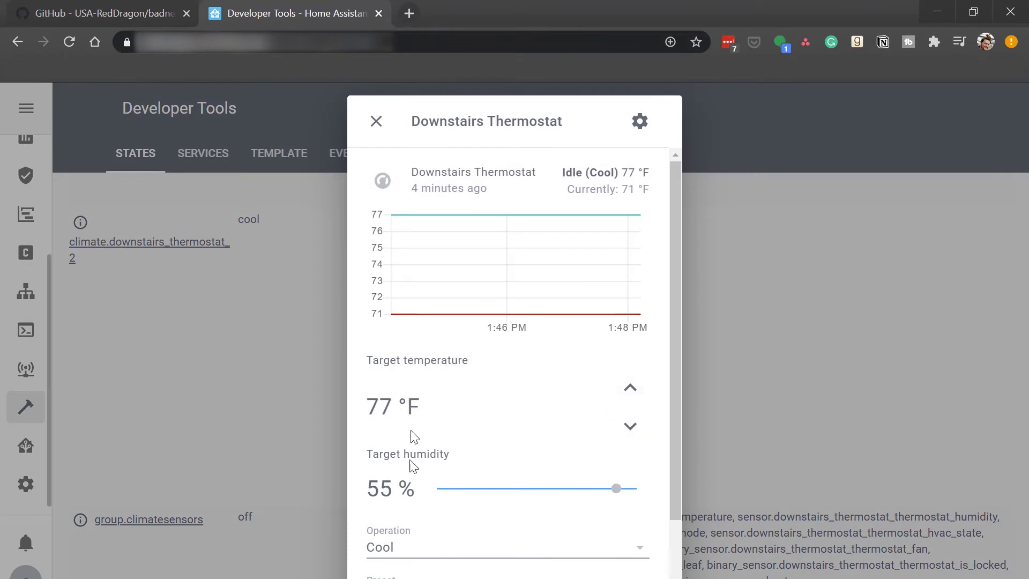
scroll(493, 450, down, 2)
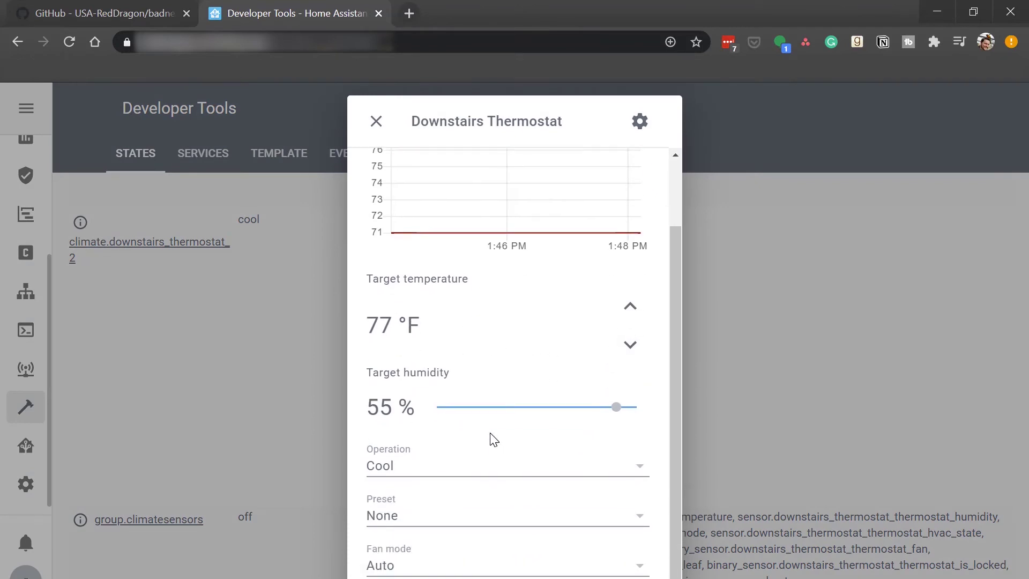
click(435, 528)
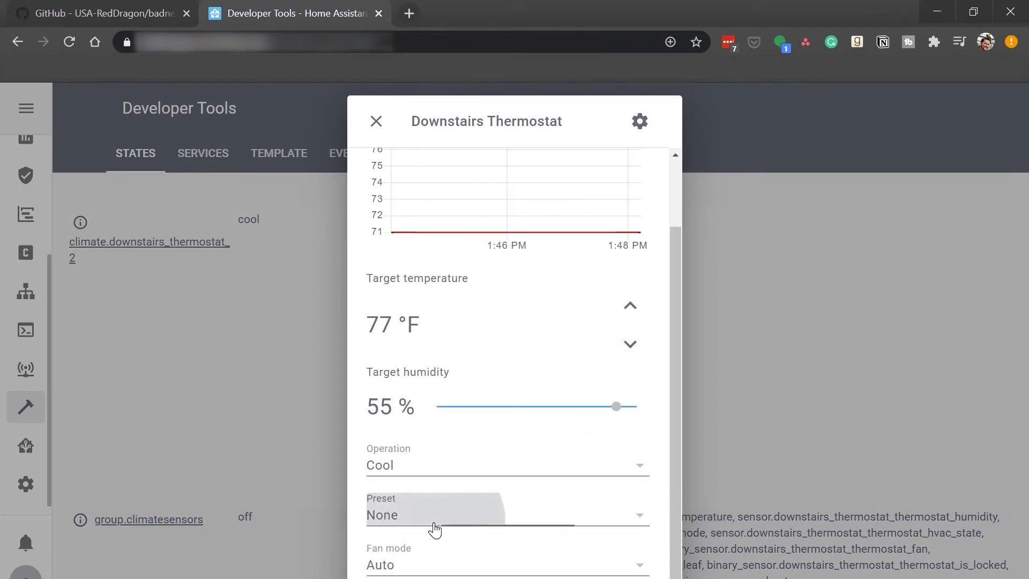
click(363, 507)
scroll(515, 354, up, 2)
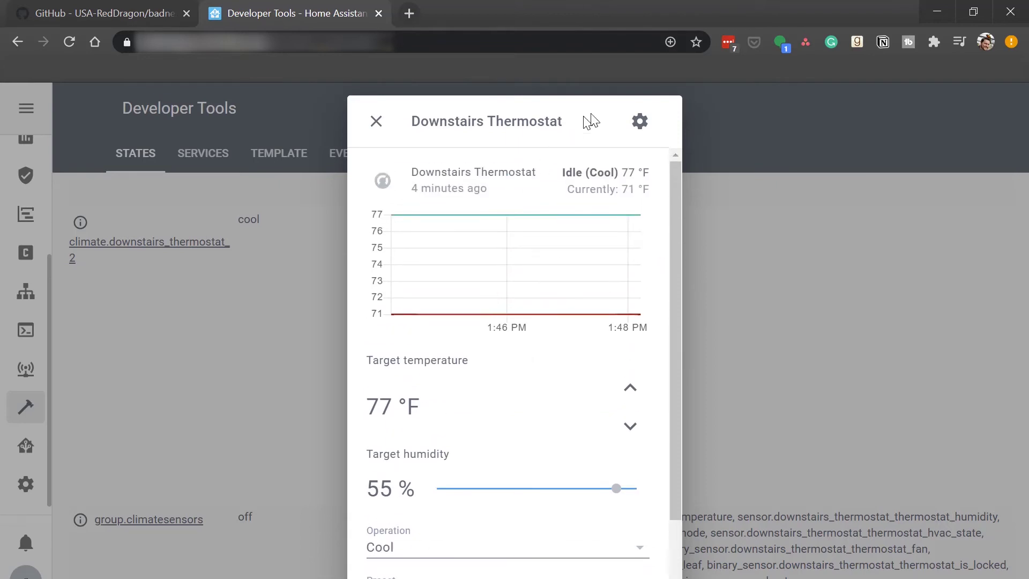
Step: Copy the entity ID climate.downstairs_thermostat_2 from the entity's settings dialog
click(640, 122)
double_click(461, 385)
right_click(465, 385)
click(509, 83)
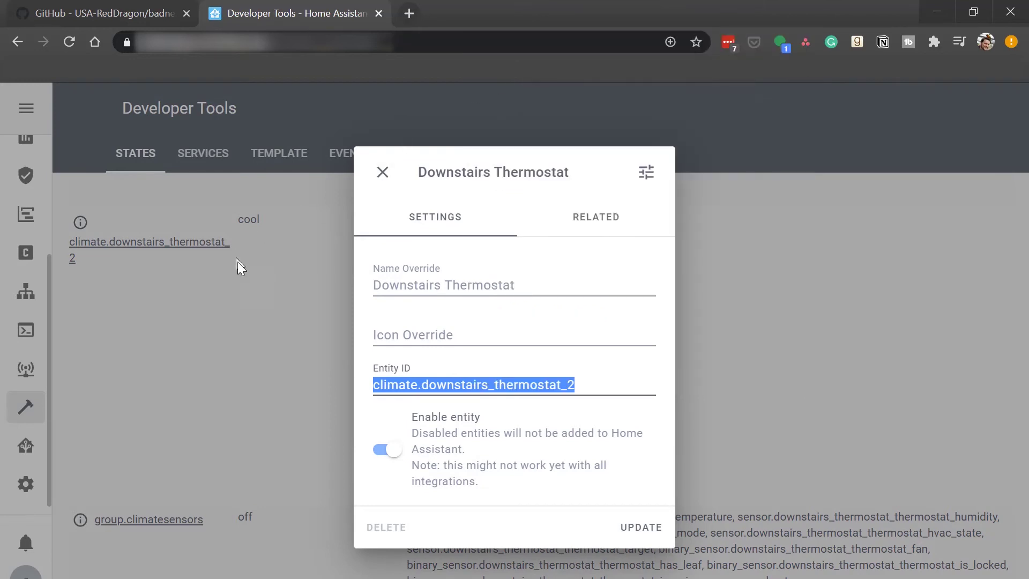
Step: Put the Overview dashboard into Configure UI edit mode and begin adding a card
click(18, 41)
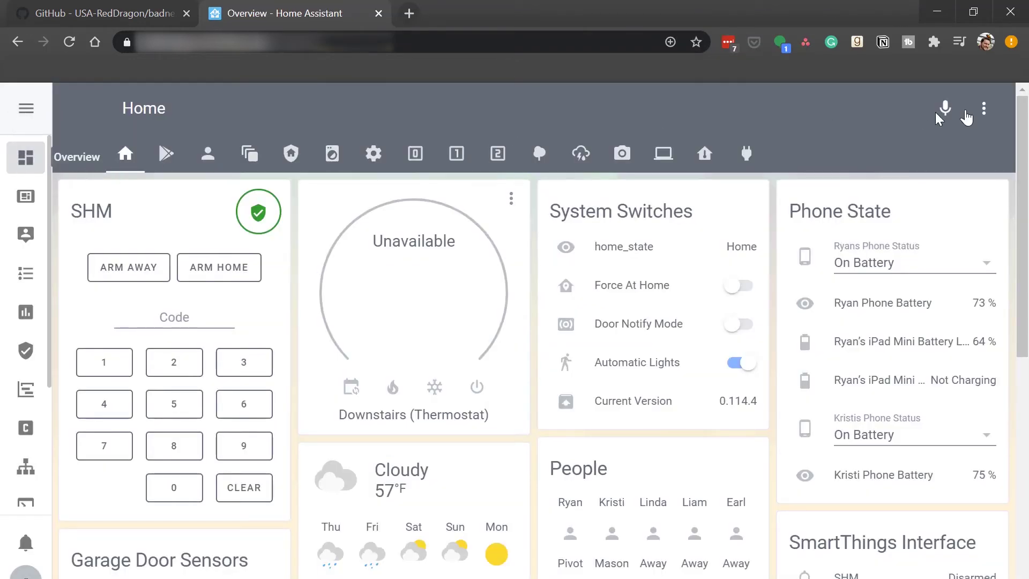
click(983, 109)
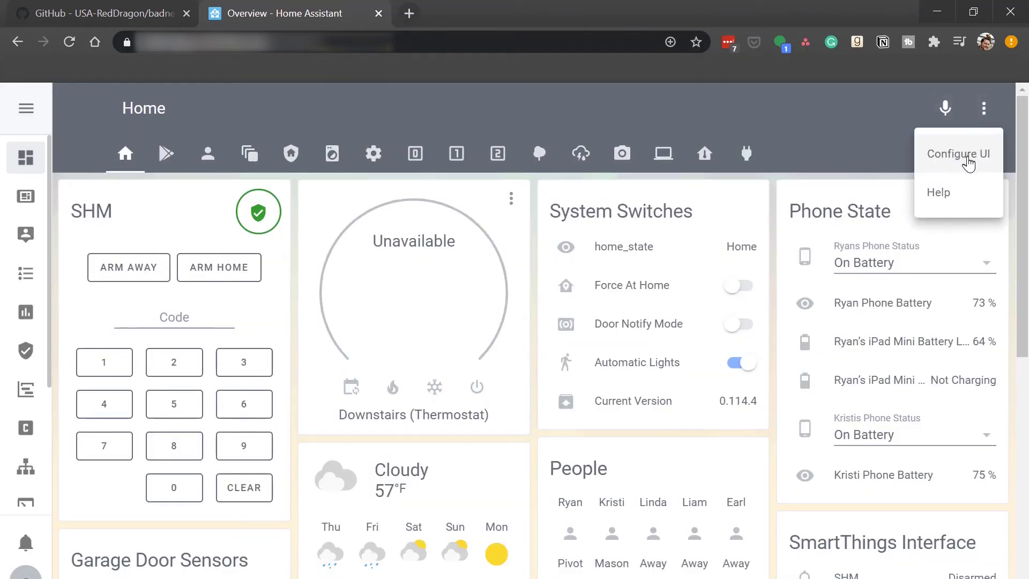
click(958, 154)
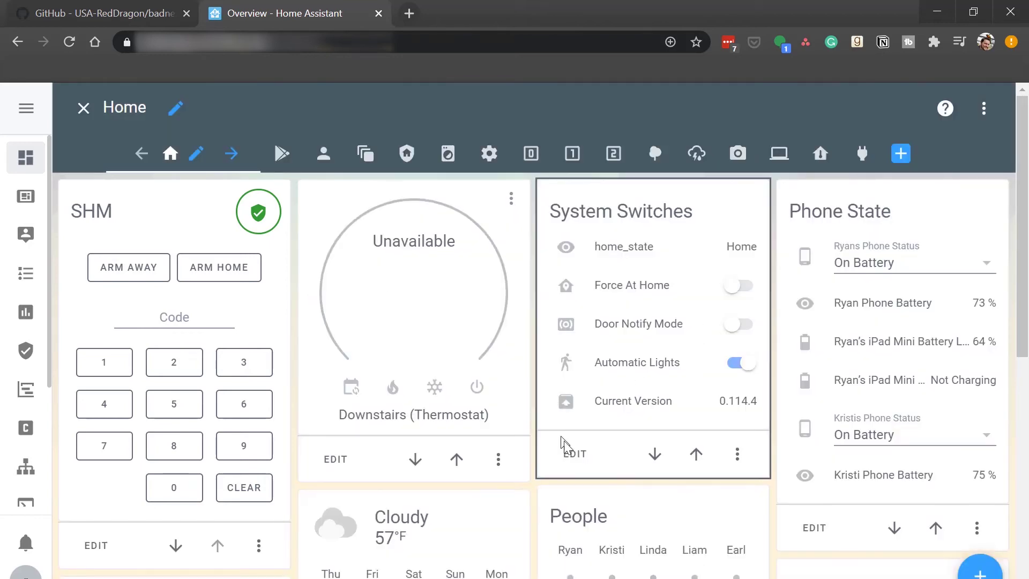
click(980, 569)
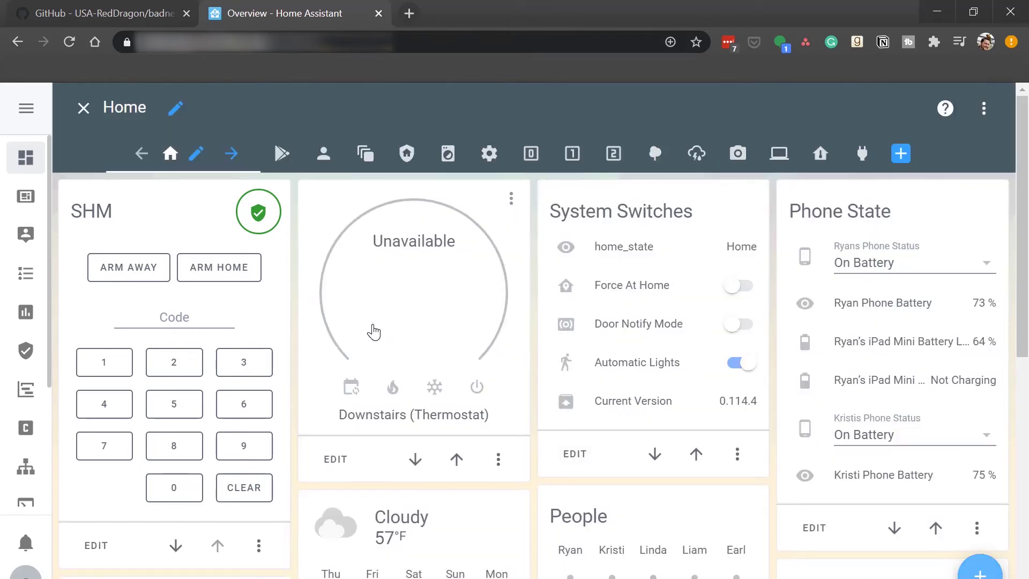
Step: Save a Thermostat card for climate.downstairs_thermostat_2 and move it up beside the Unavailable card
text(ther)
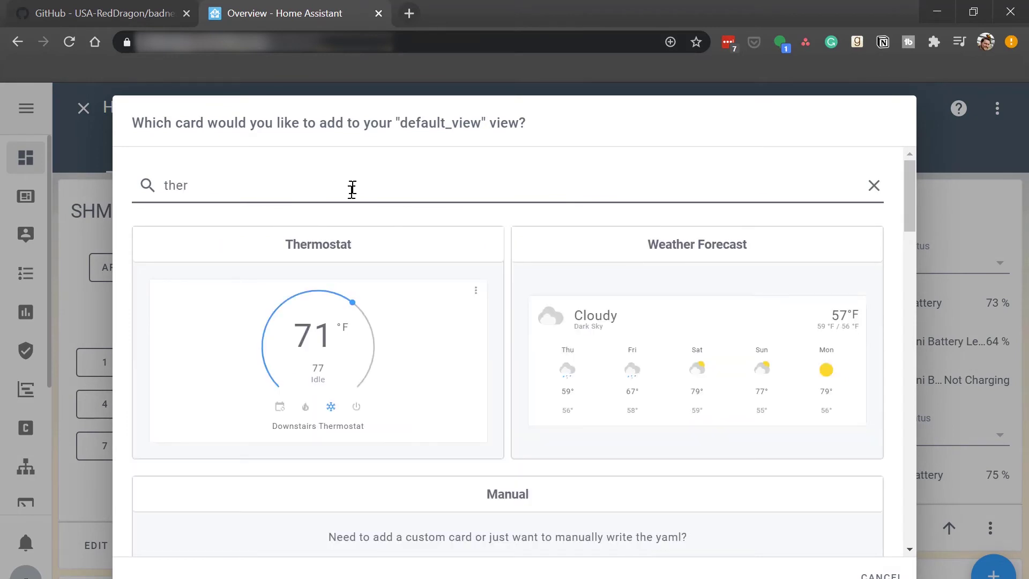
click(355, 356)
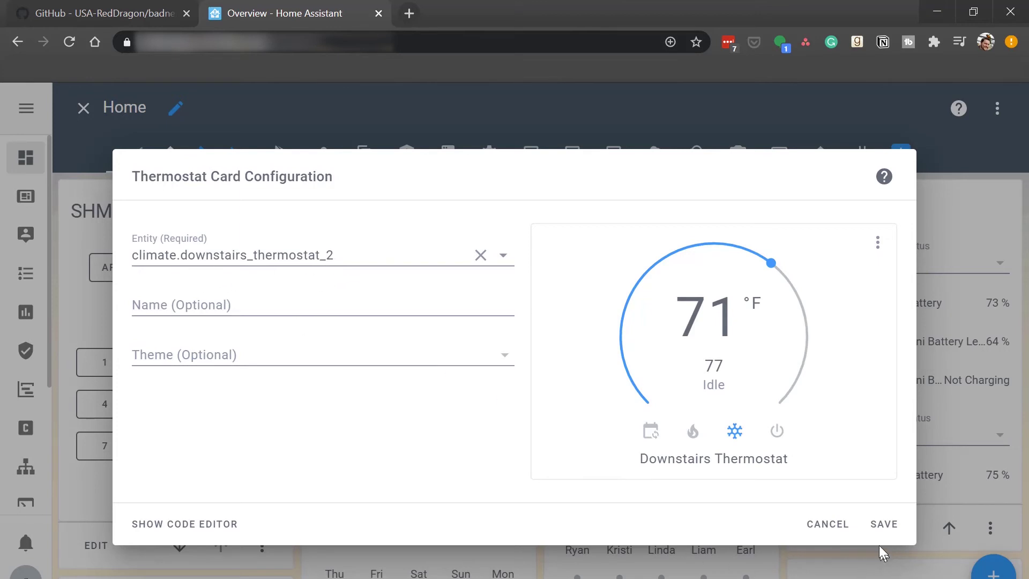
click(881, 524)
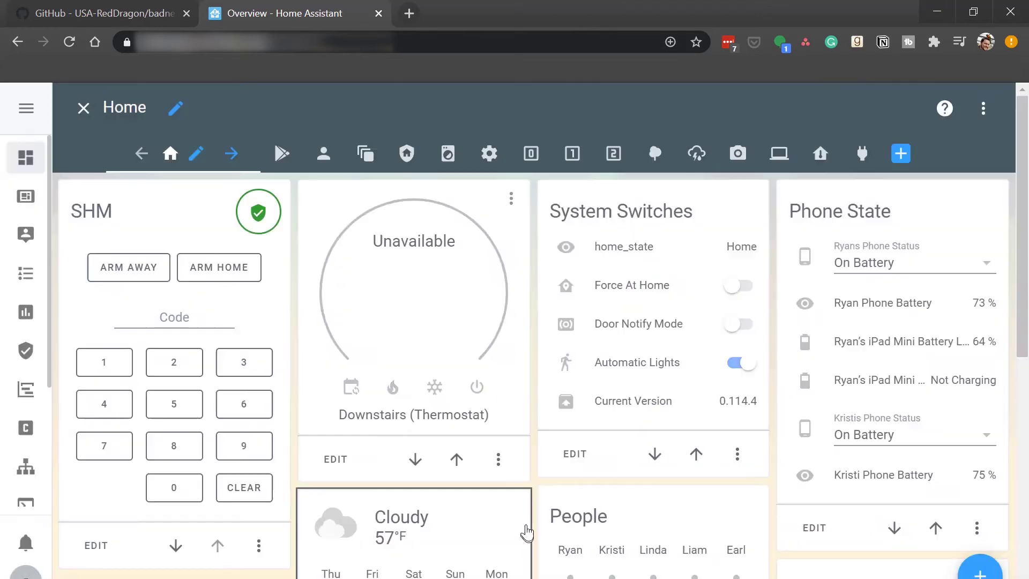
scroll(561, 430, down, 6)
scroll(697, 407, up, 6)
scroll(769, 391, down, 8)
scroll(393, 536, down, 2)
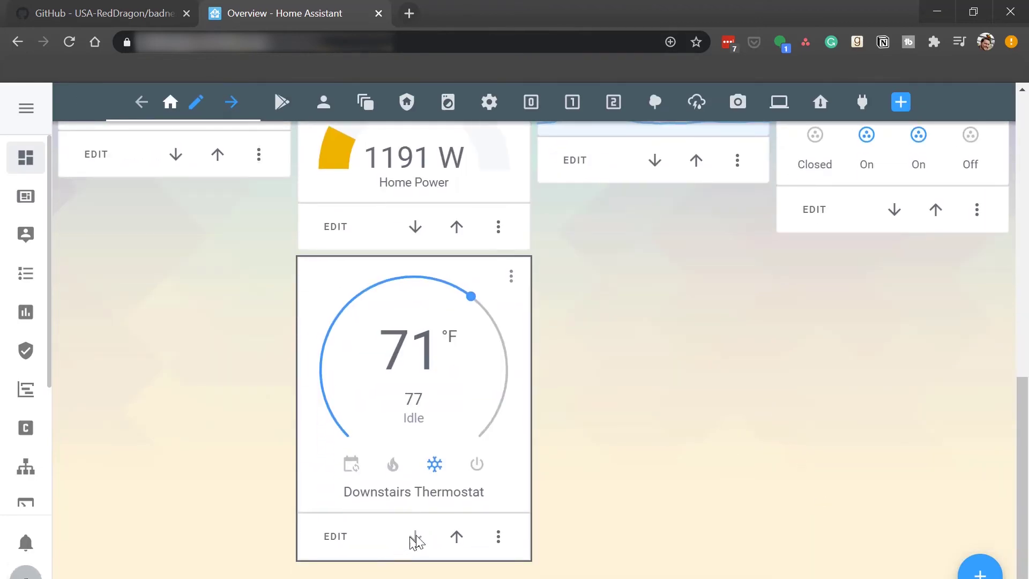
click(456, 536)
scroll(585, 293, up, 2)
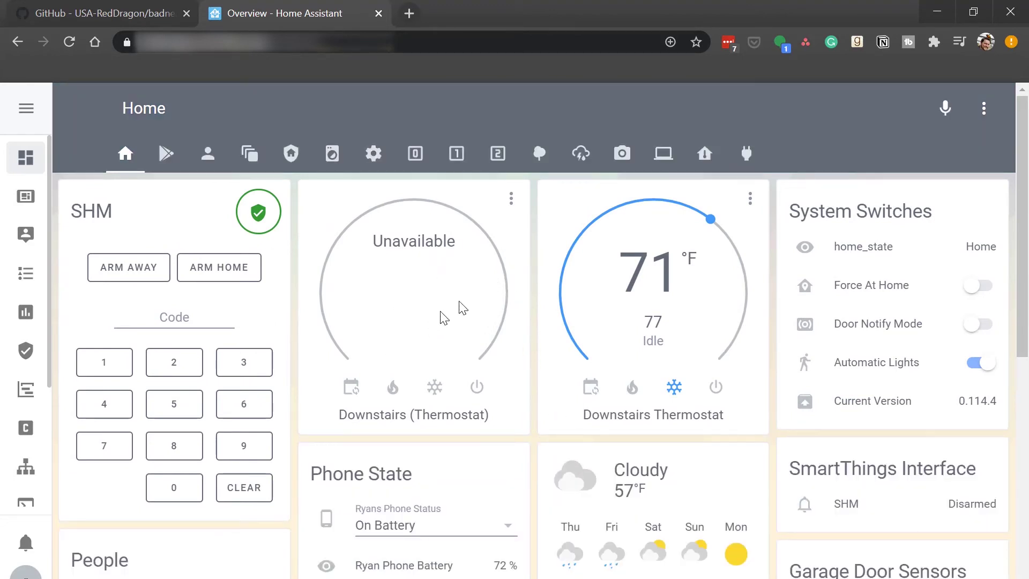
Step: Delete the Unavailable Downstairs (Thermostat) card in Configure UI, then exit edit mode
click(984, 109)
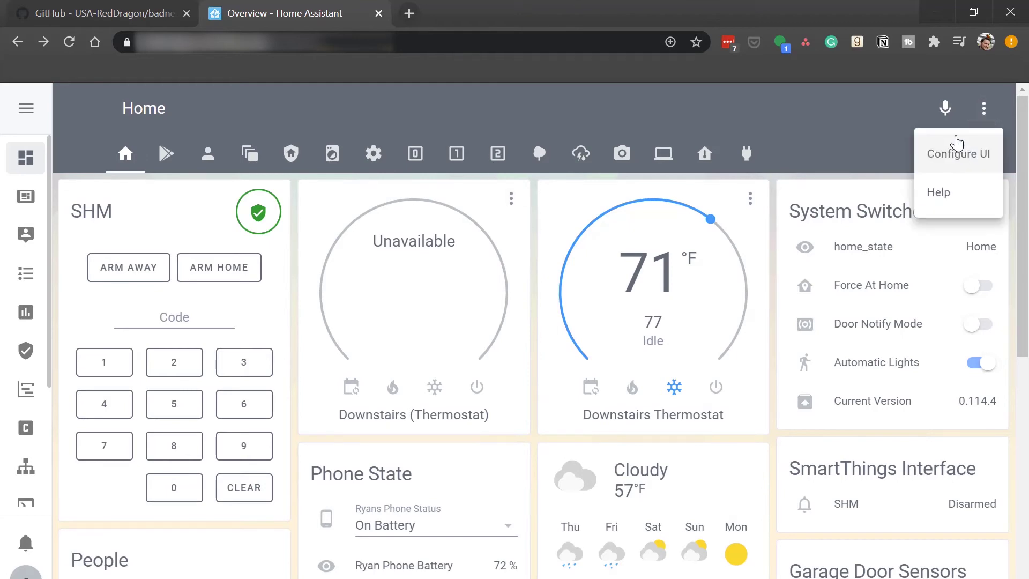
click(957, 145)
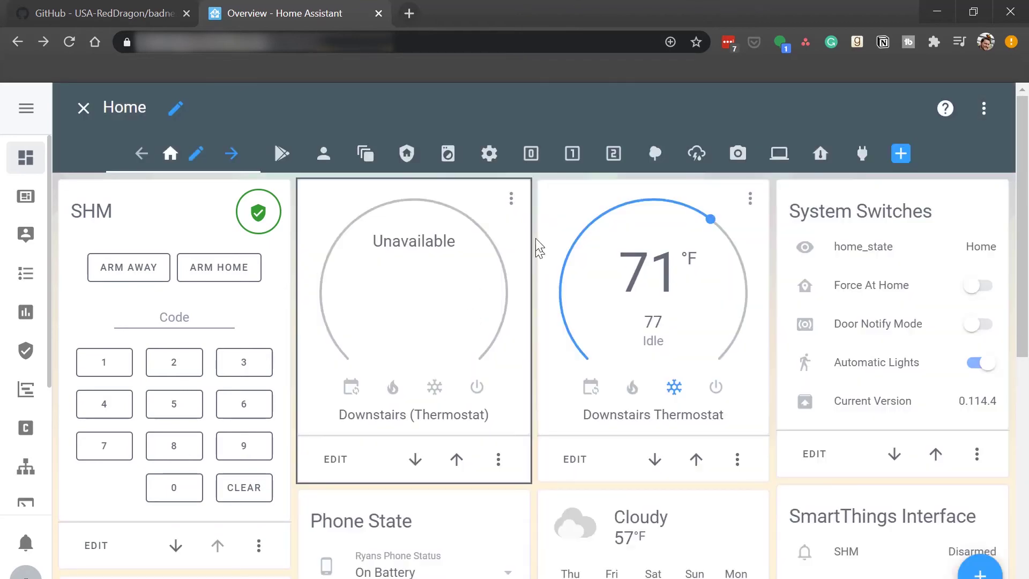
click(511, 199)
key(Escape)
click(498, 458)
click(520, 414)
click(635, 506)
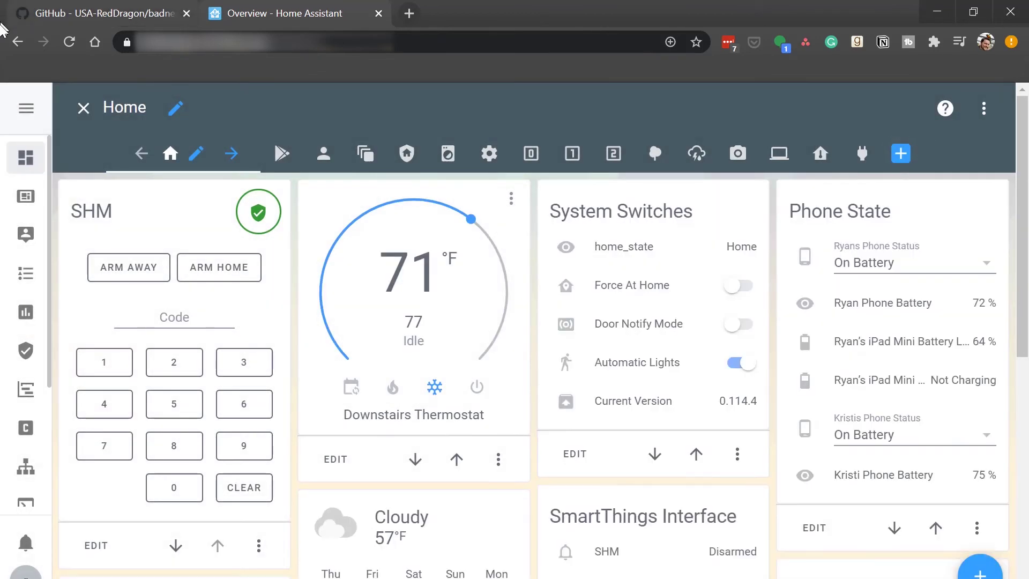
click(84, 107)
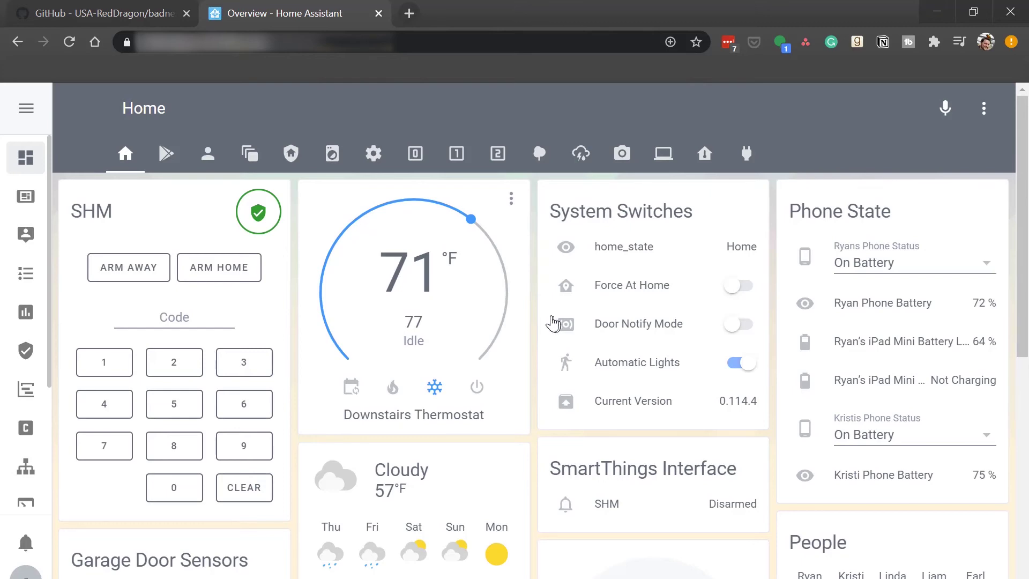
Step: Open the Downstairs Thermostat controls from its card, review the presets, and keep operation on Cool
click(511, 199)
scroll(489, 464, down, 2)
click(467, 517)
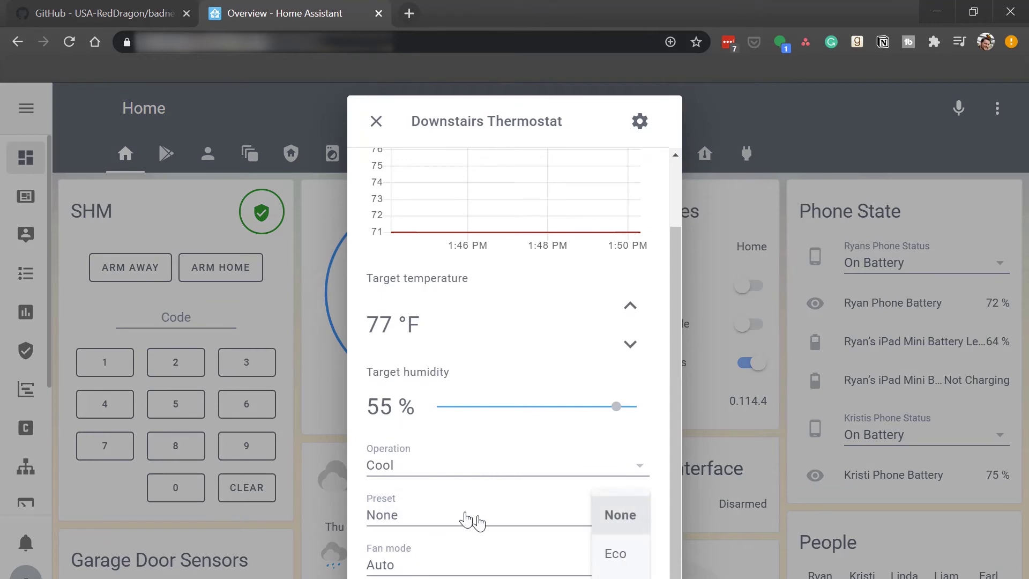
click(386, 449)
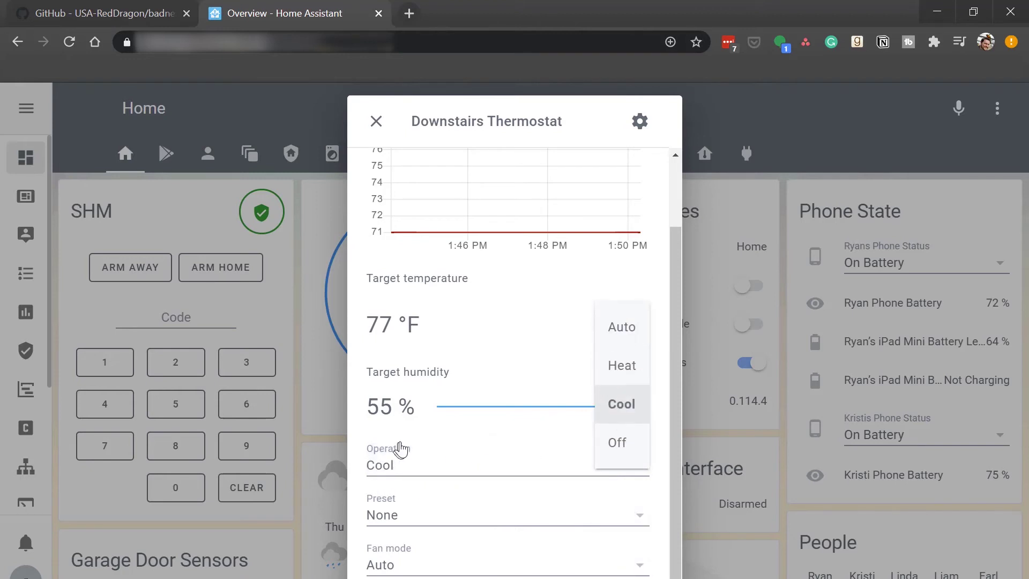
click(399, 450)
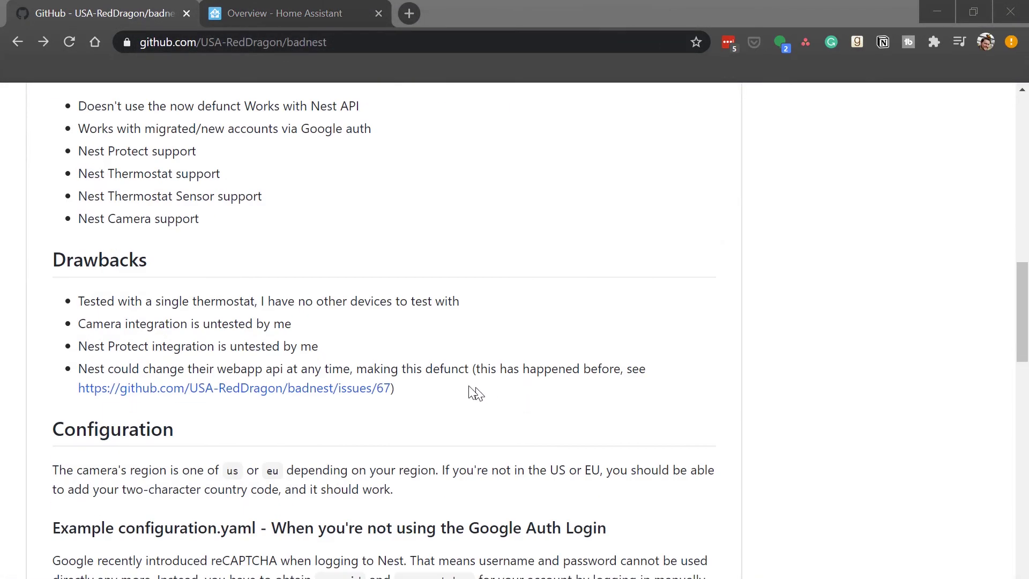
Step: Copy the 'sensor: - platform: badnest' lines from the README's example configuration
scroll(470, 389, down, 10)
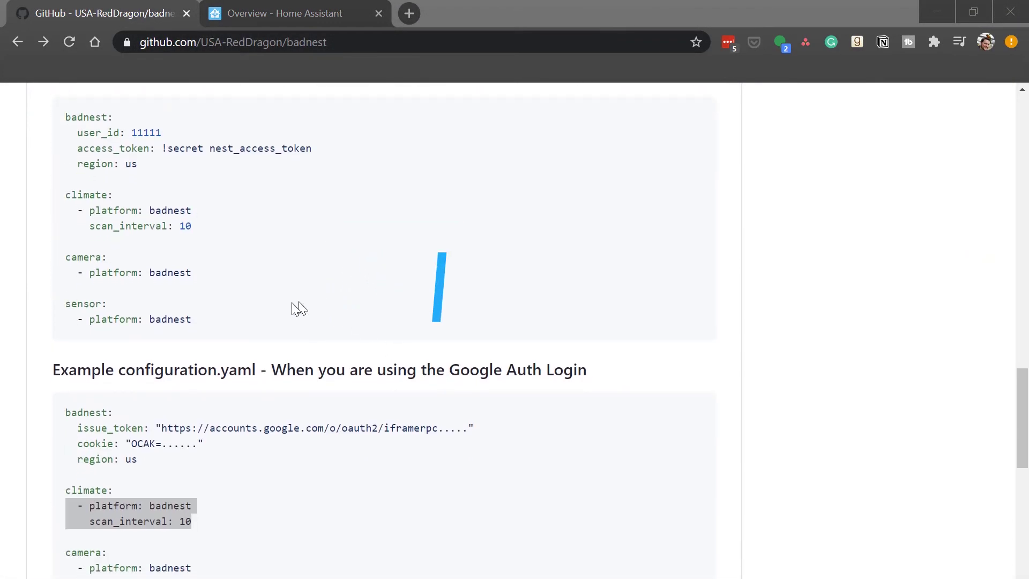
drag(195, 320, 64, 307)
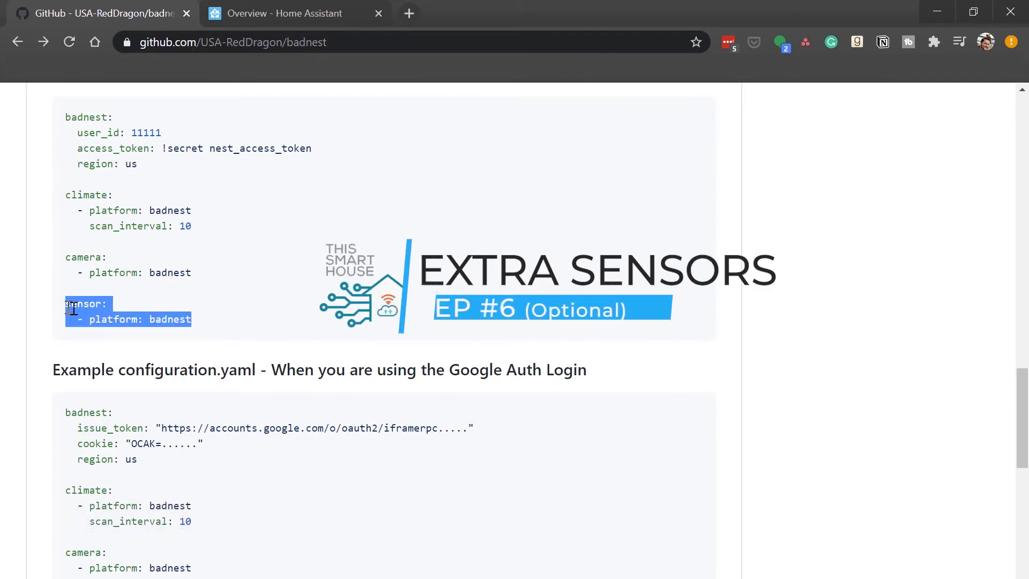
right_click(95, 315)
click(102, 321)
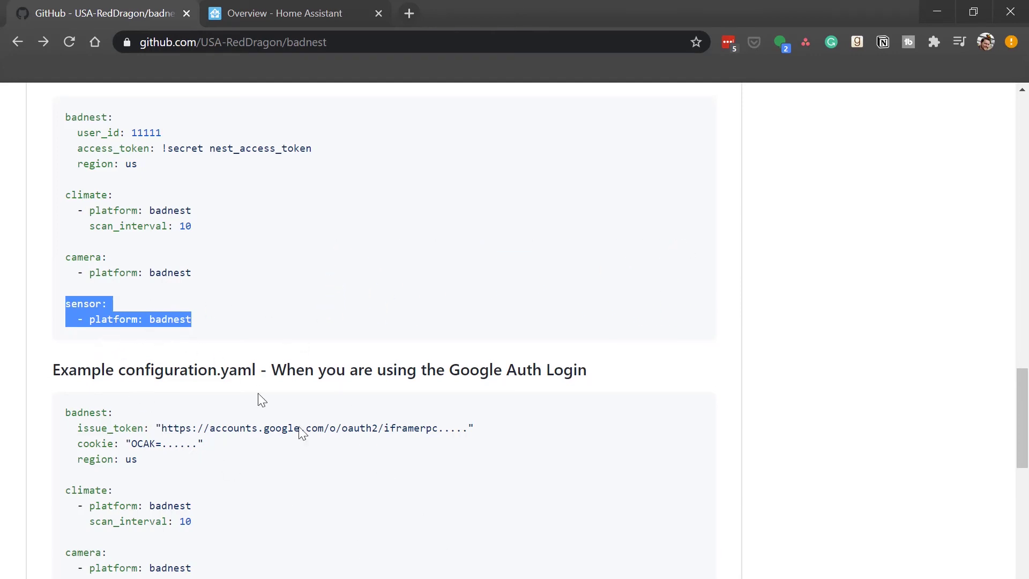
mouse_move(582, 578)
Step: Open sensors.yaml and paste the copied badnest block after the version platform entry
key(alt+Tab)
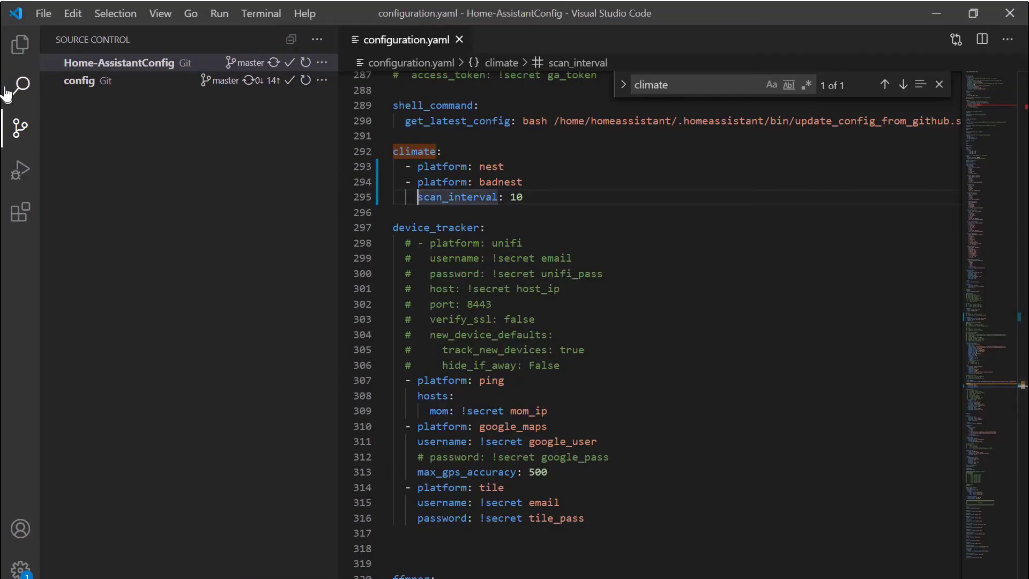
key(ctrl+shift+e)
scroll(103, 504, down, 5)
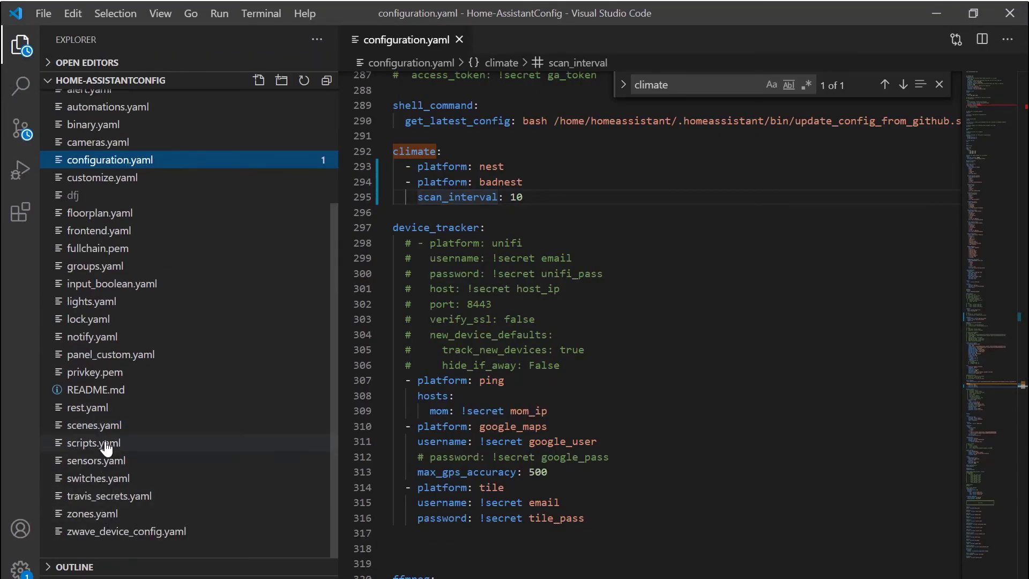
click(105, 464)
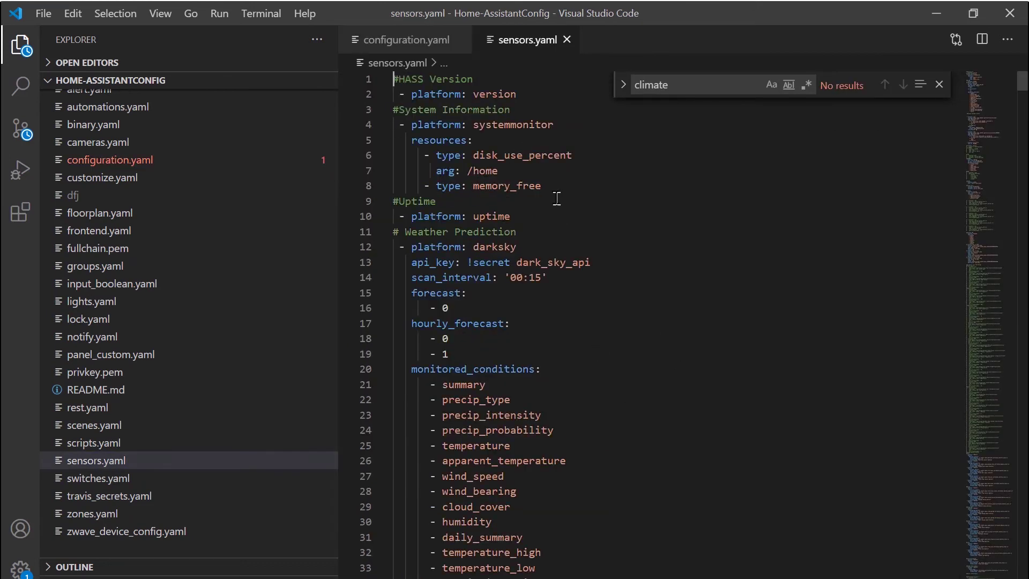
click(545, 89)
key(Return)
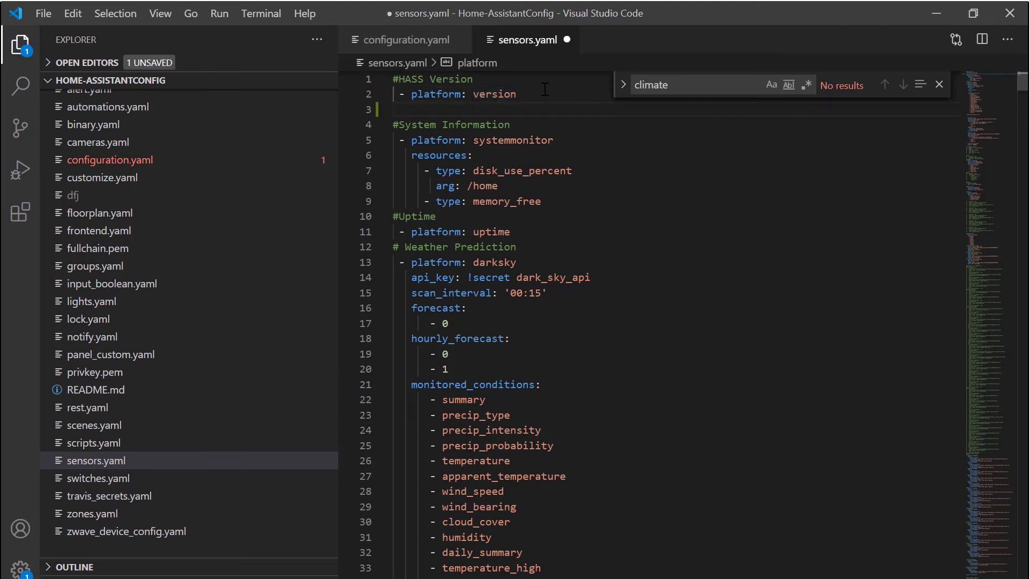
key(ctrl+v)
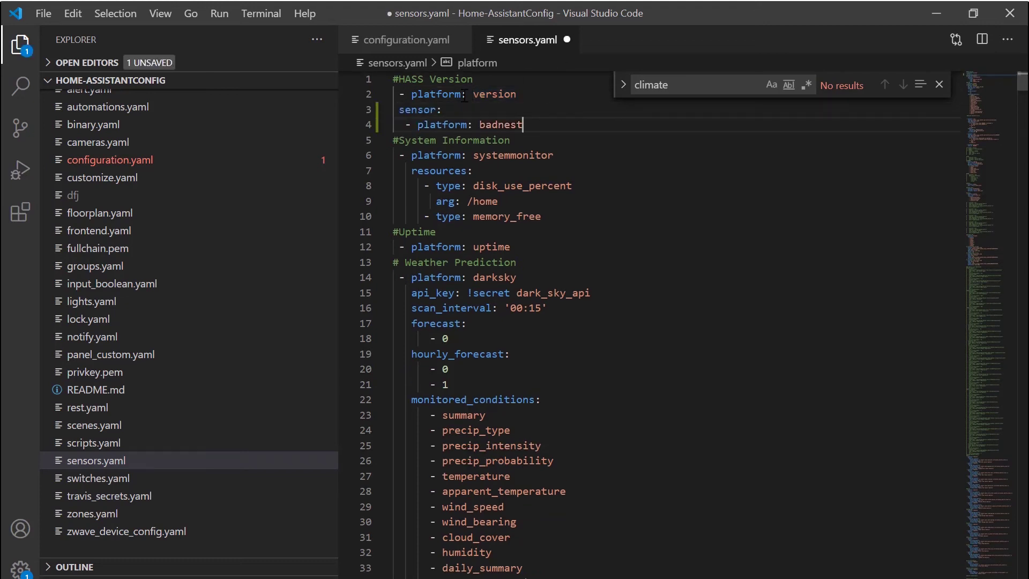
Step: Remove the duplicate 'sensor:' line, add a '#BadNest' comment above the entry, and save
click(440, 109)
drag(441, 108, 392, 108)
key(BackSpace)
key(Delete)
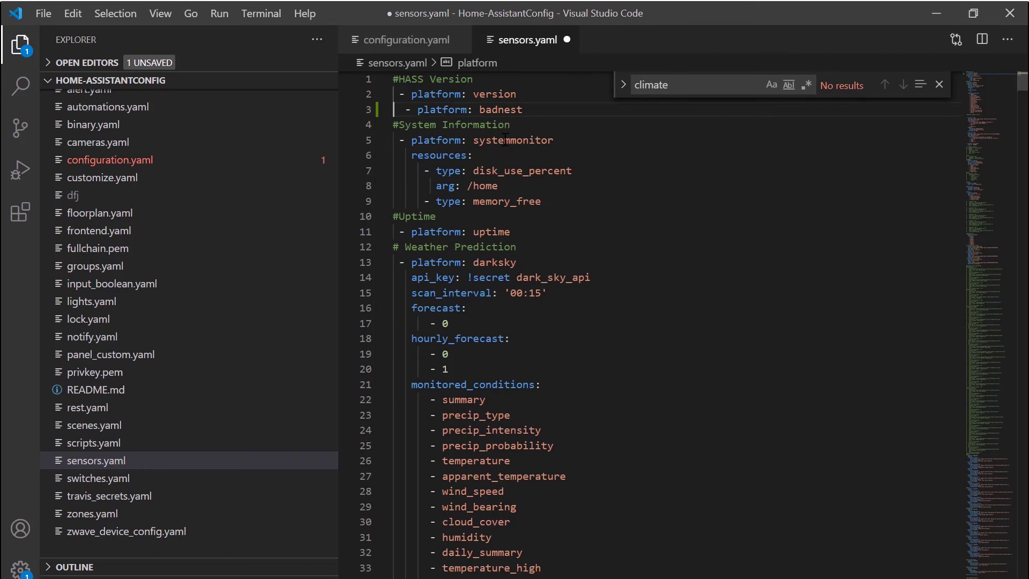
key(Delete)
click(538, 96)
key(Return)
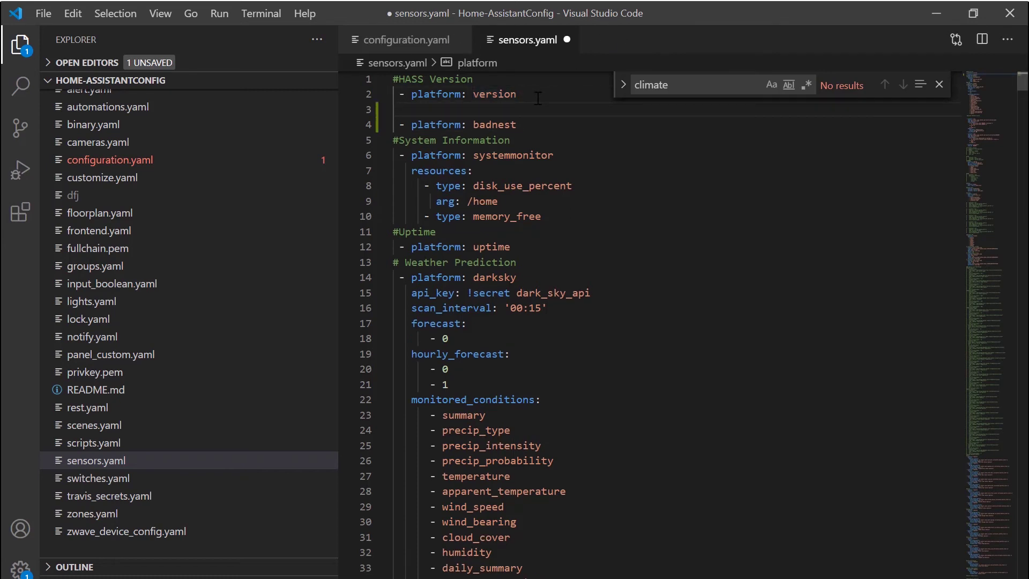
text(#BadNest)
key(ctrl+s)
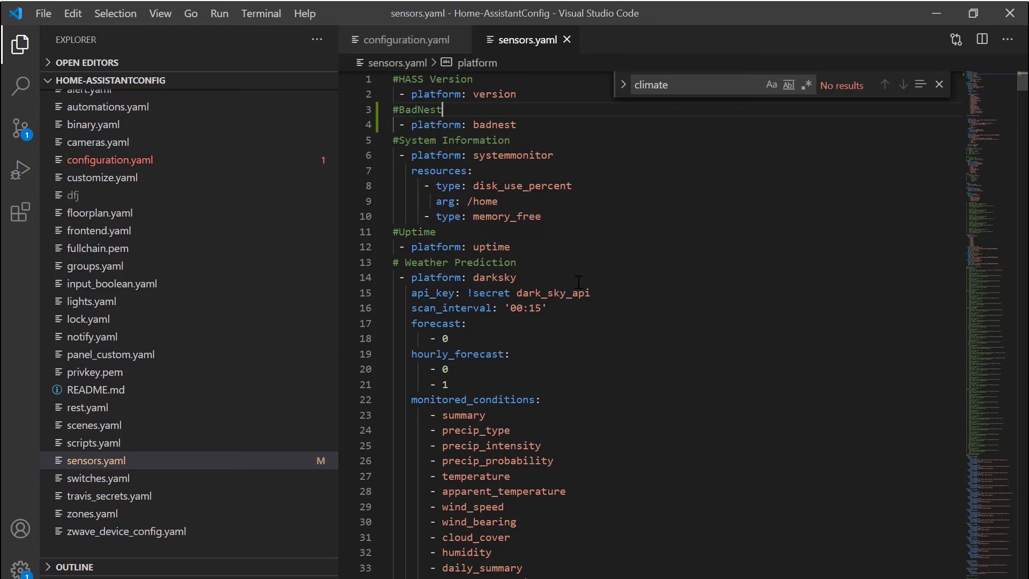
key(alt+Tab)
Step: Check the configuration under Server Controls, then restart the Home Assistant server and confirm
click(329, 8)
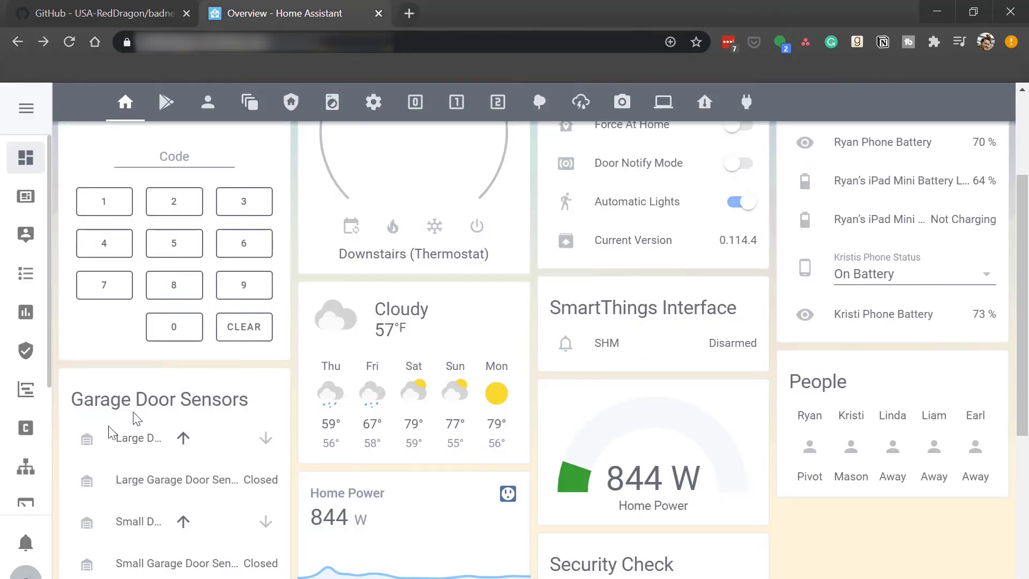
scroll(24, 472, down, 3)
click(25, 484)
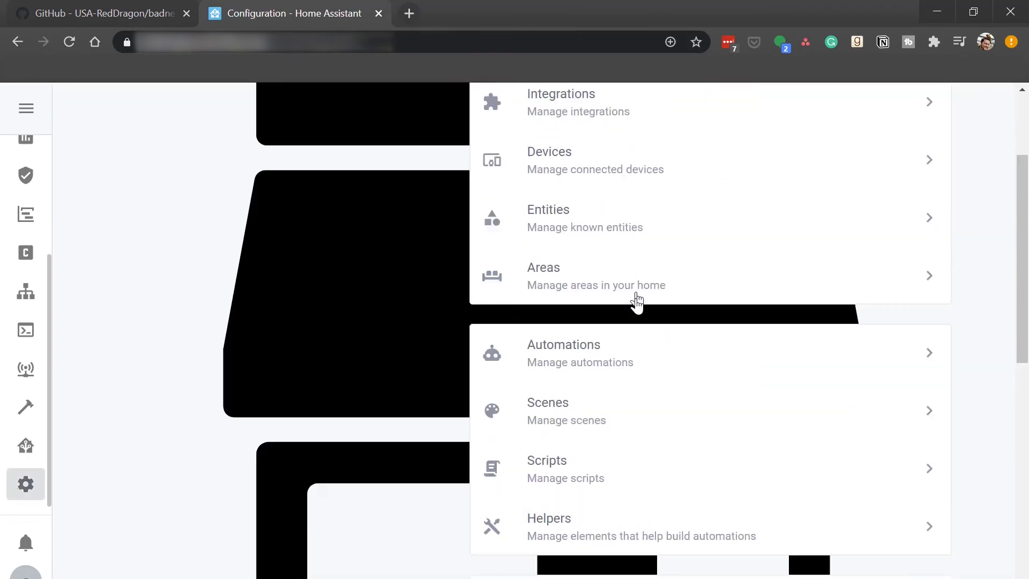
scroll(637, 310, down, 7)
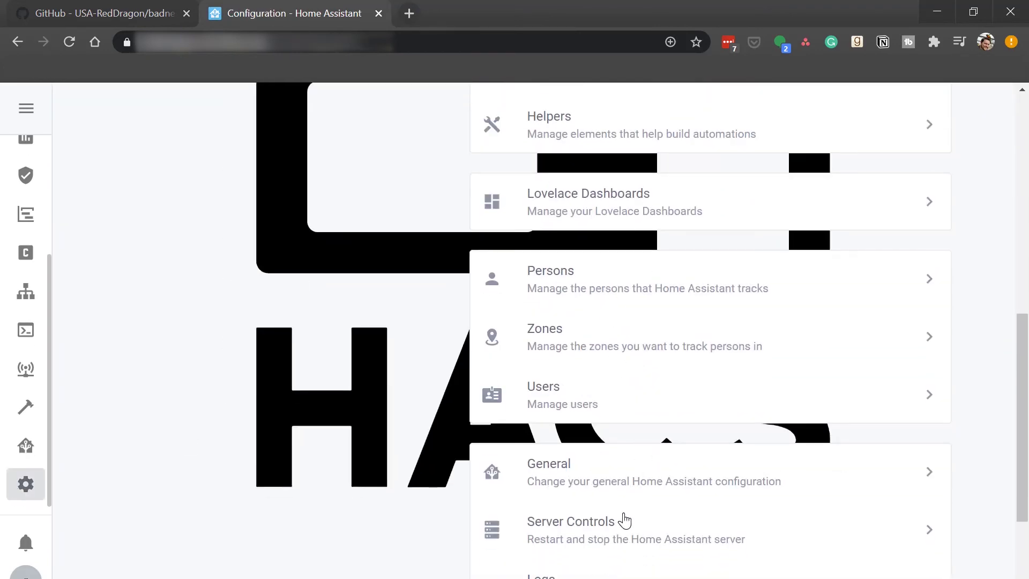
click(622, 523)
scroll(624, 268, up, 8)
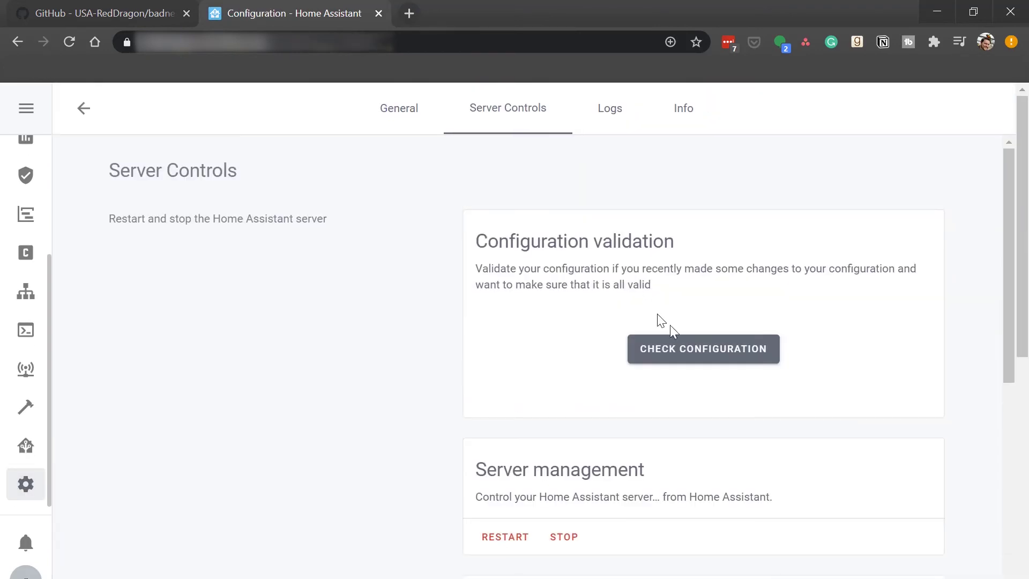
click(682, 334)
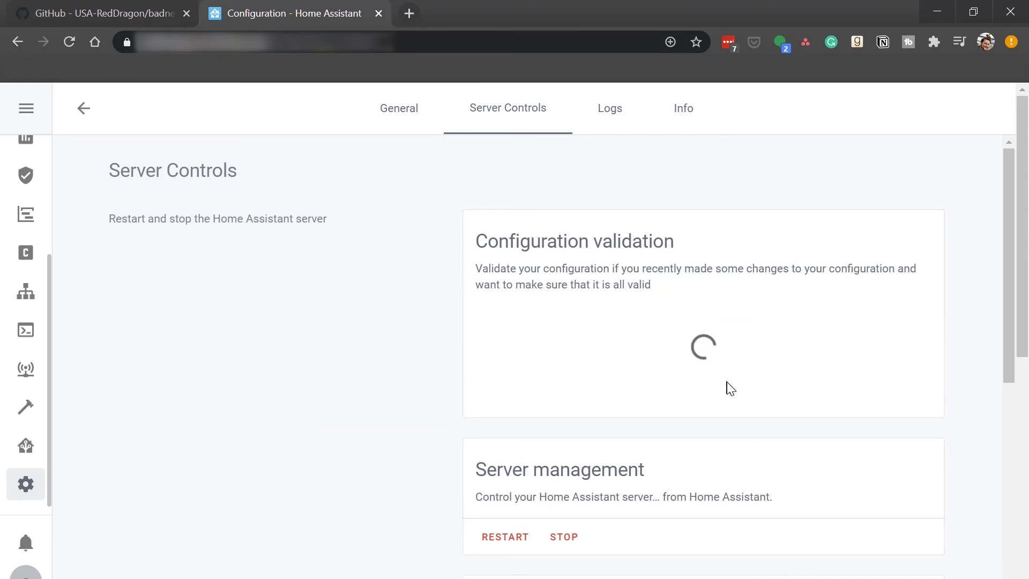
click(496, 536)
click(643, 406)
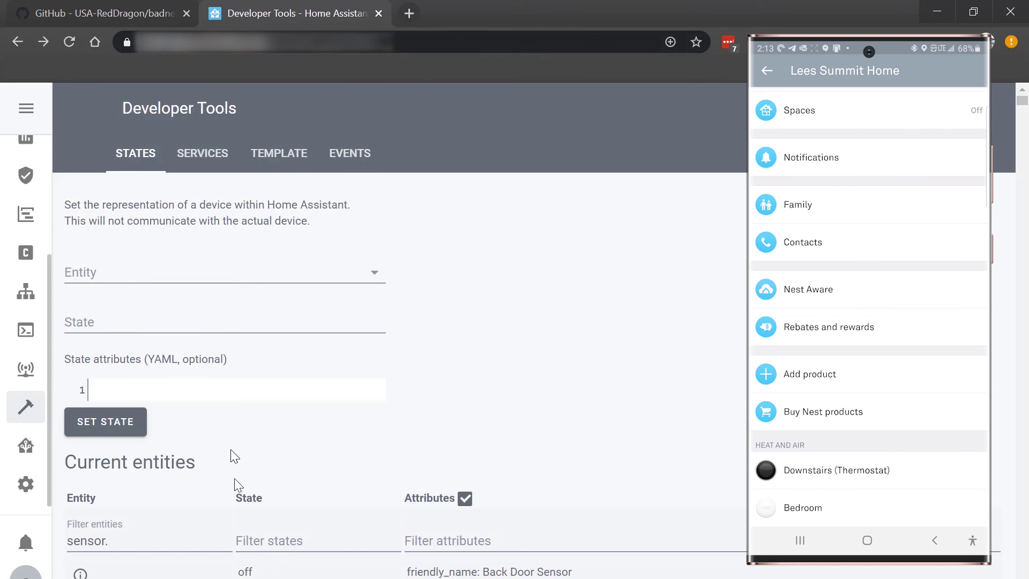
Step: Filter entity states by 'bedroom' and open sensor.bedroom_temperature, which reads 68.4 °F
drag(136, 535, 102, 537)
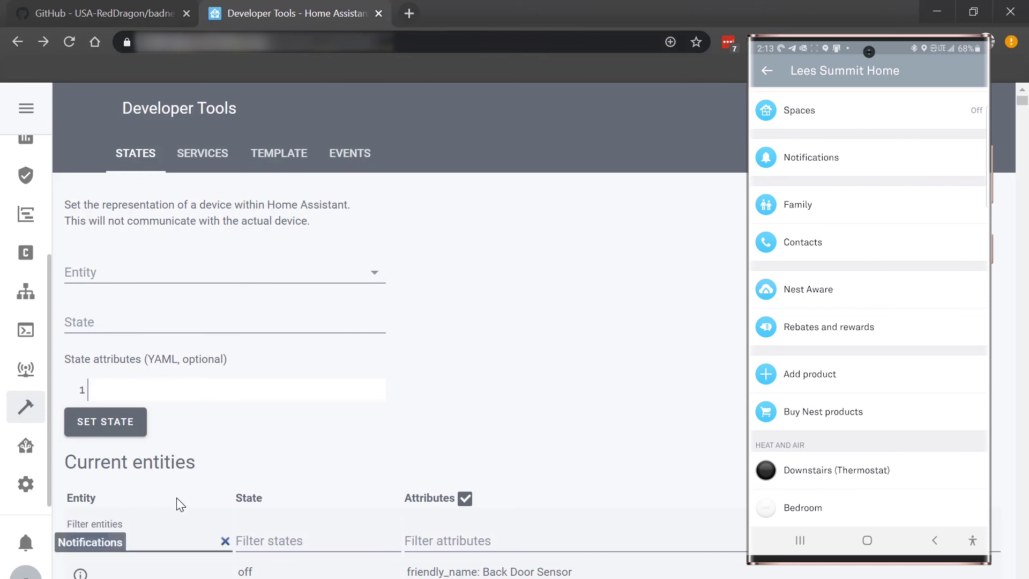
text(bedroom)
scroll(238, 413, down, 15)
scroll(236, 413, up, 6)
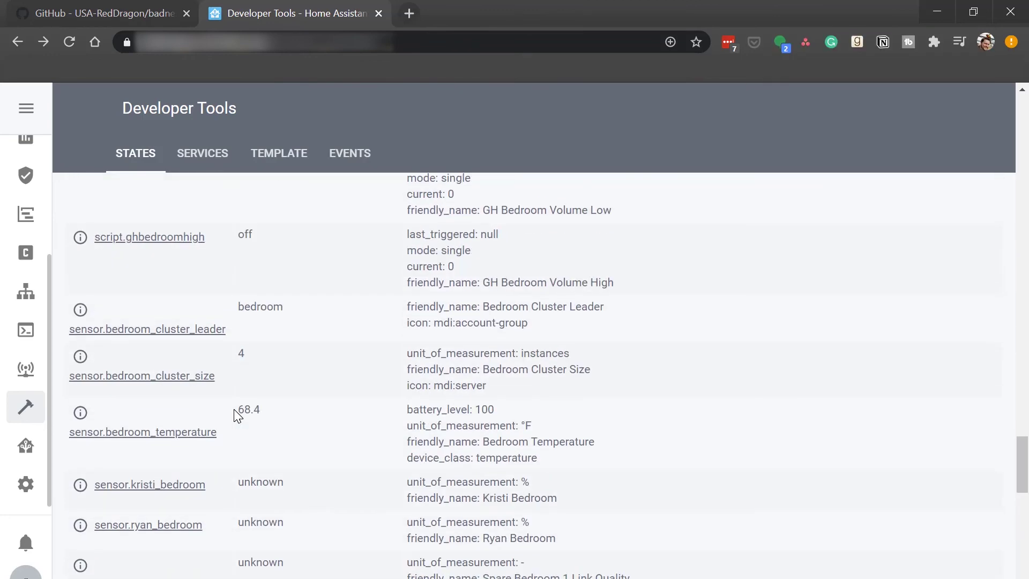
scroll(275, 379, up, 3)
scroll(214, 370, down, 4)
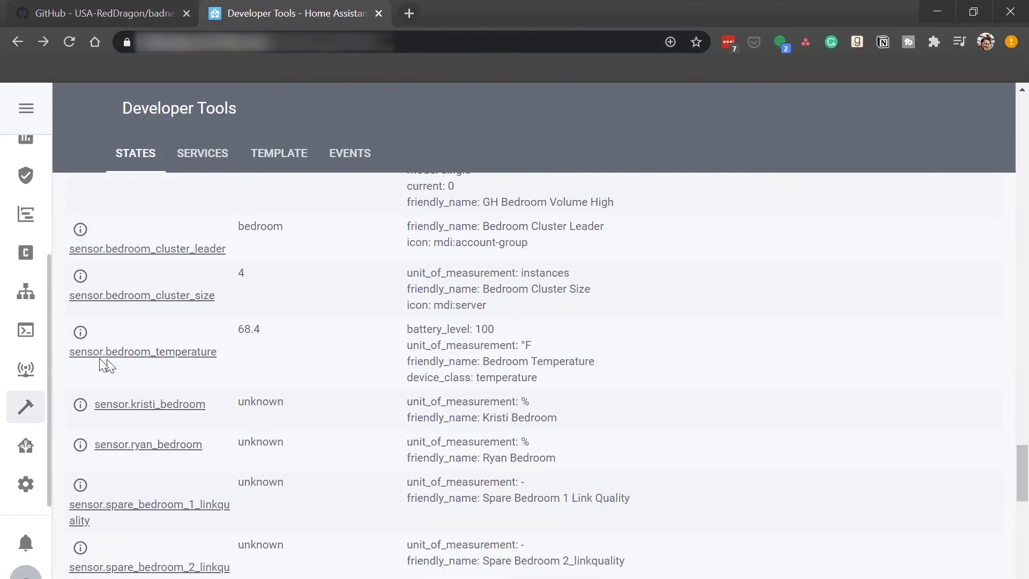
click(80, 333)
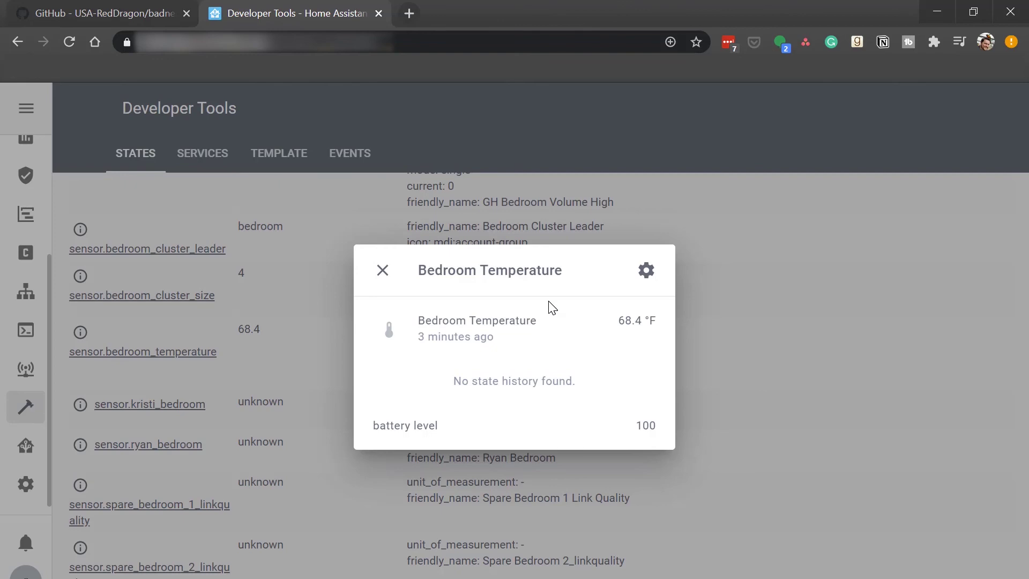
Step: Look at the sensor's entity settings, close the dialog, and select the filter text to replace
click(646, 270)
click(384, 171)
scroll(191, 321, up, 10)
drag(117, 542, 62, 544)
Step: Filter by 'downstairs_th' and open sensor.downstairs_thermostat, which reads 70.5 °F
text(downstairs_th)
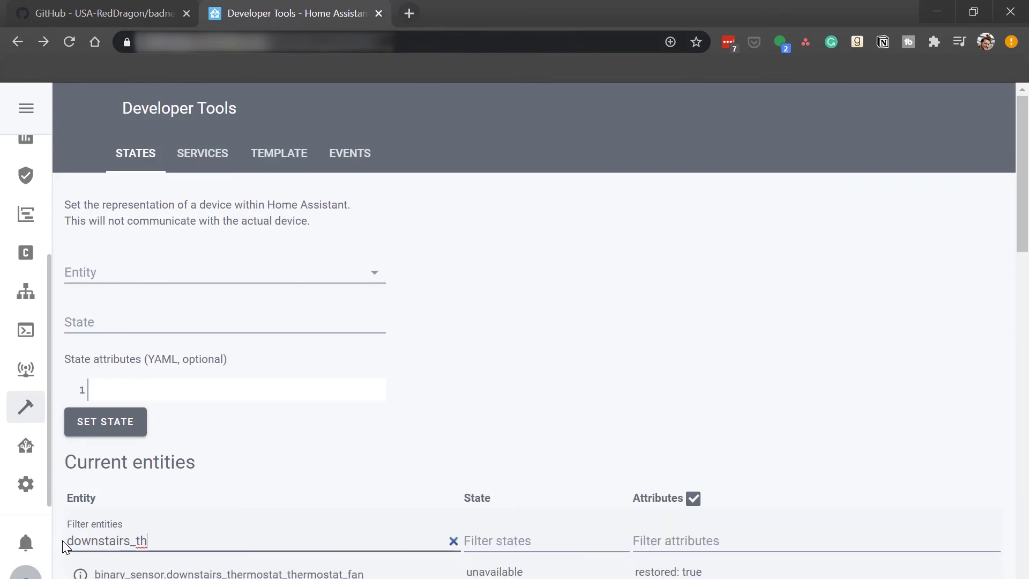
scroll(214, 338, down, 6)
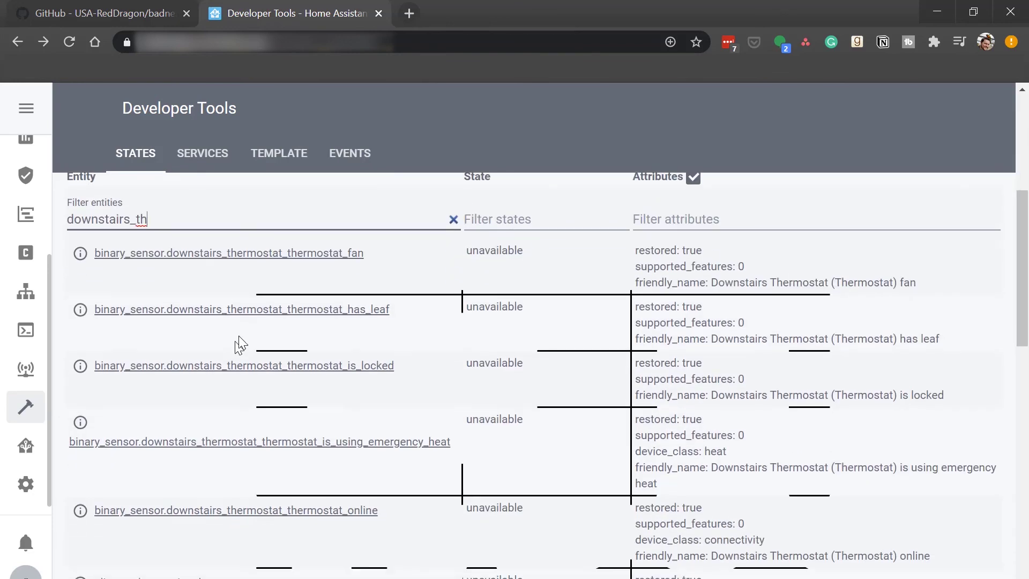
scroll(247, 258, down, 4)
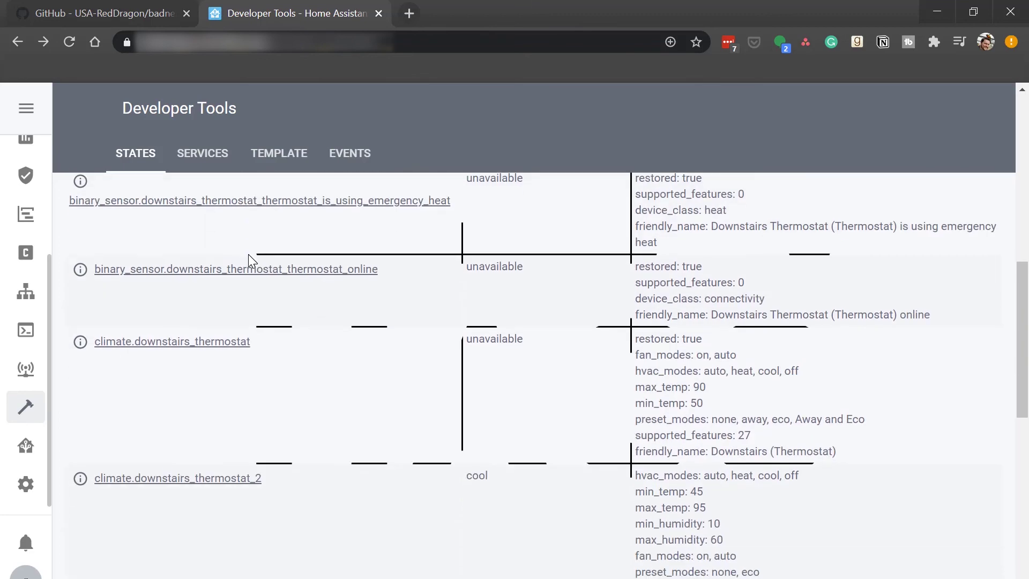
scroll(247, 253, down, 10)
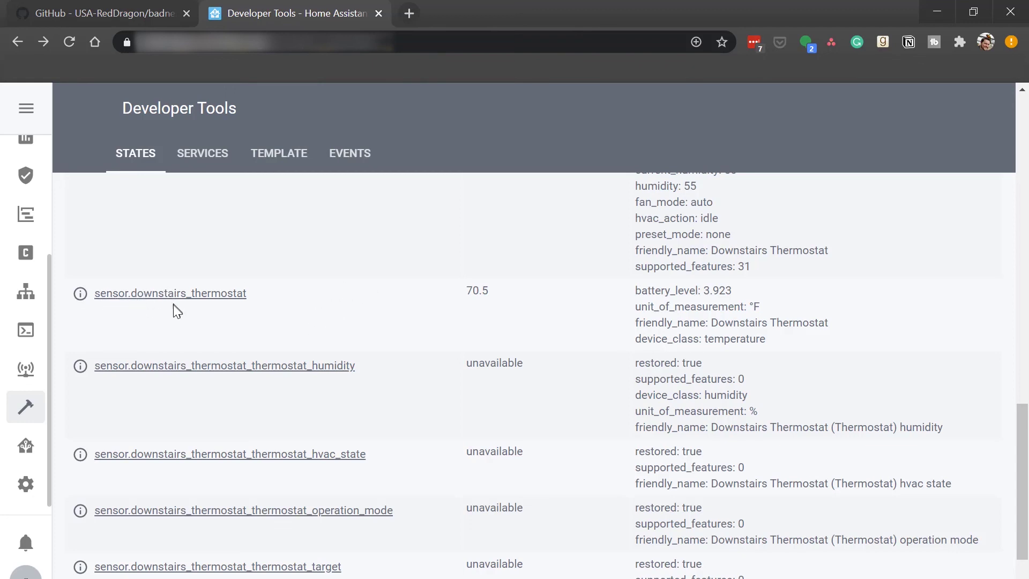
click(586, 310)
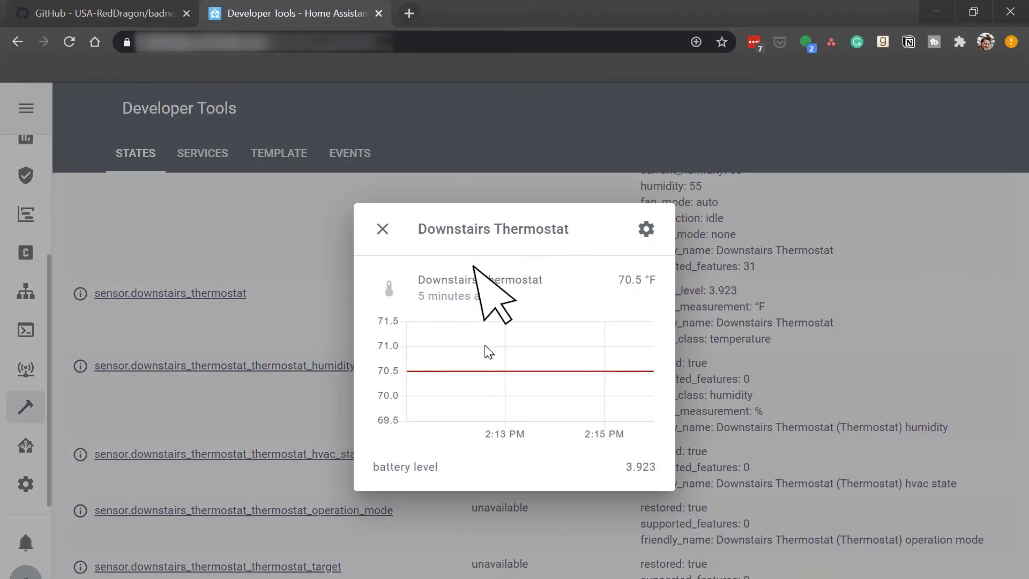